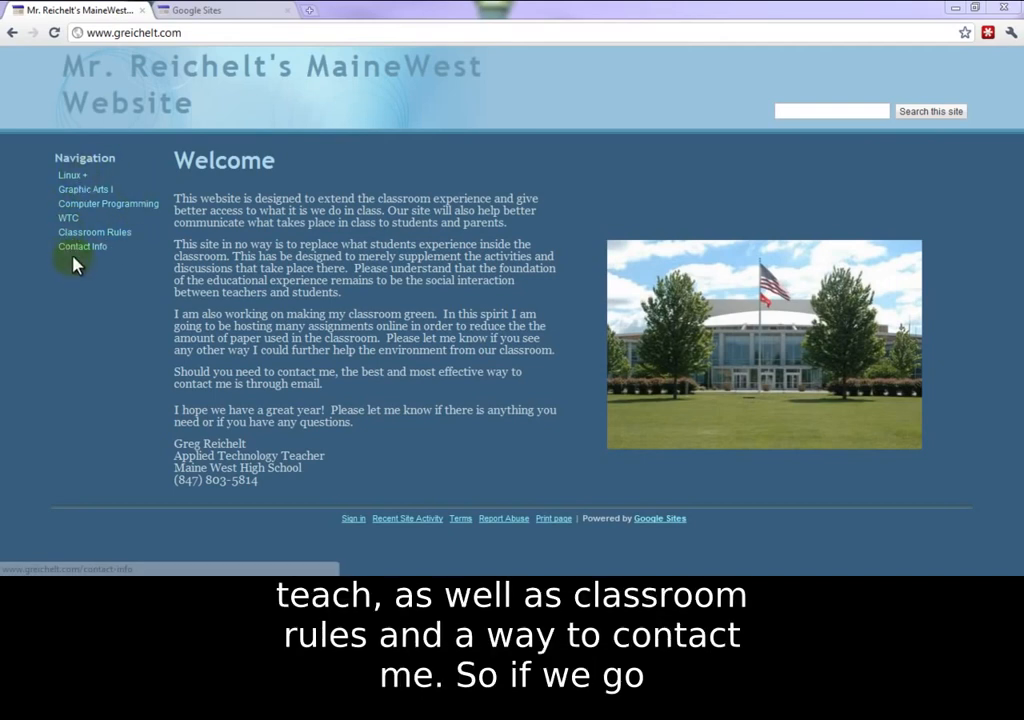
# Step: Open the Linux + page from the site's Navigation sidebar
pyautogui.click(68, 177)
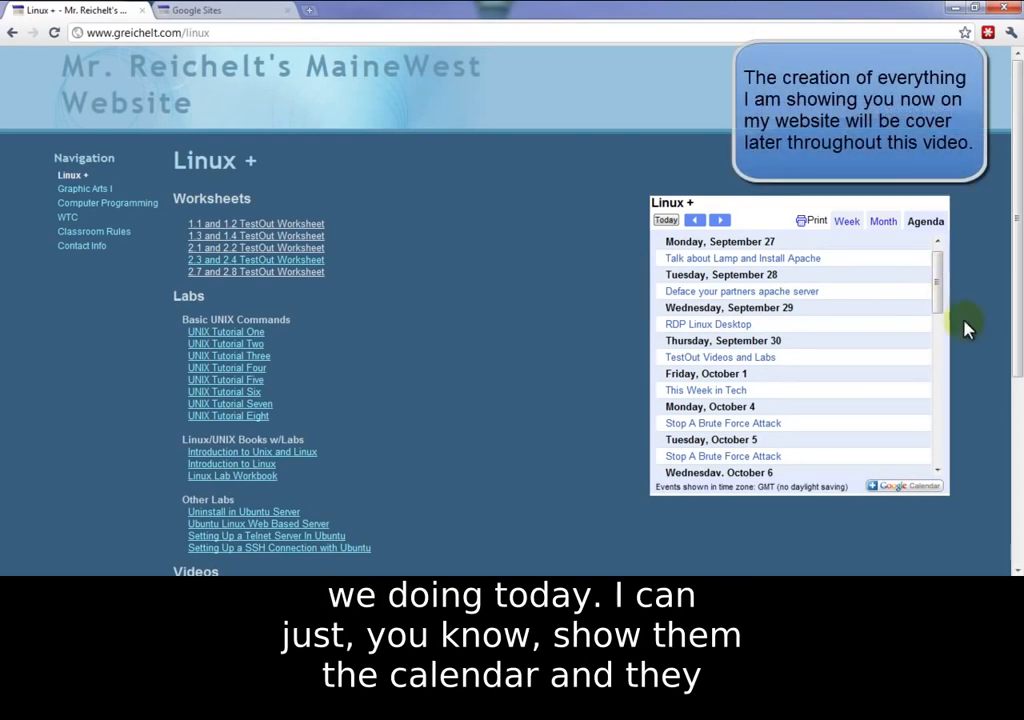
# Step: Browse the agenda calendar and page, then open the 2.1 and 2.2 TestOut Worksheet
pyautogui.moveTo(936, 285); pyautogui.dragTo(935, 347)
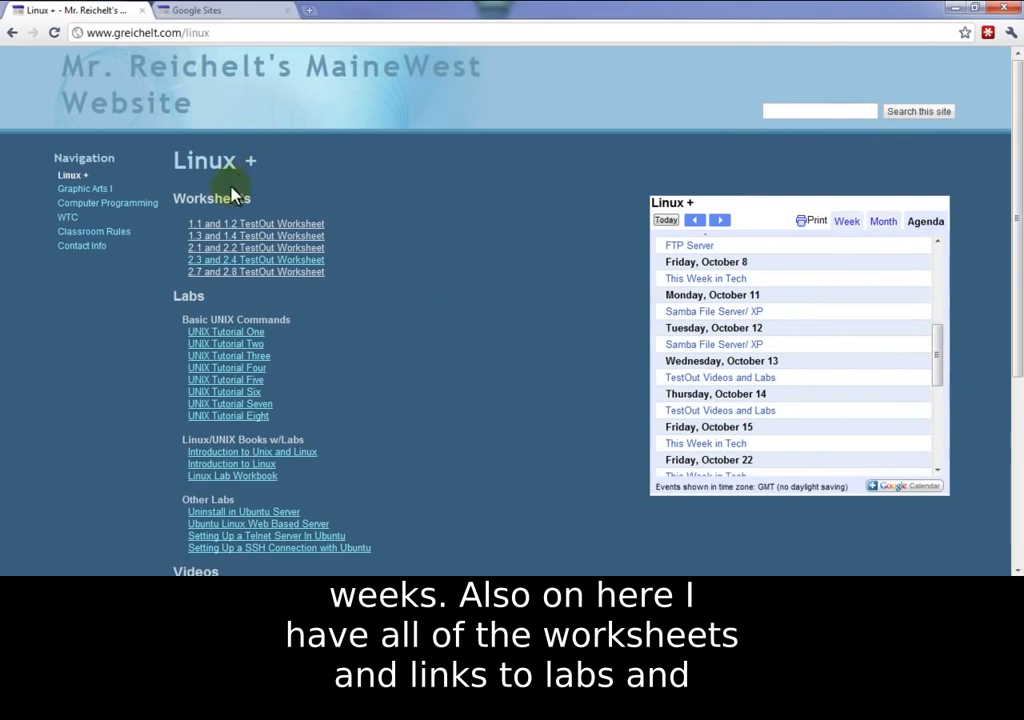
pyautogui.scroll(-3, 391, 297)
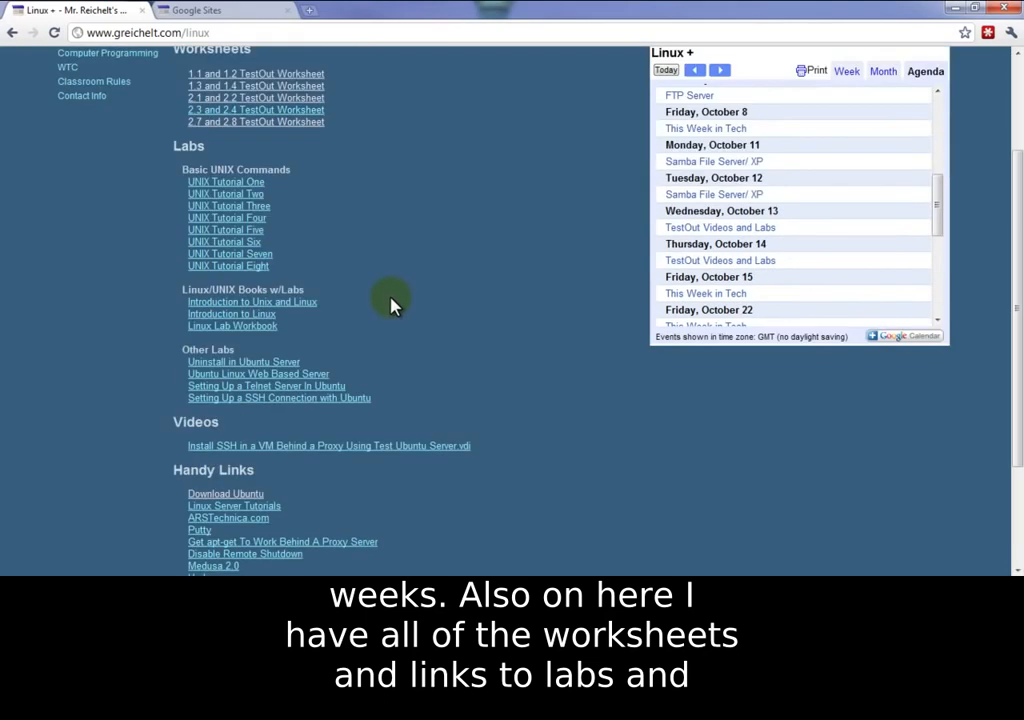
pyautogui.scroll(-3, 402, 331)
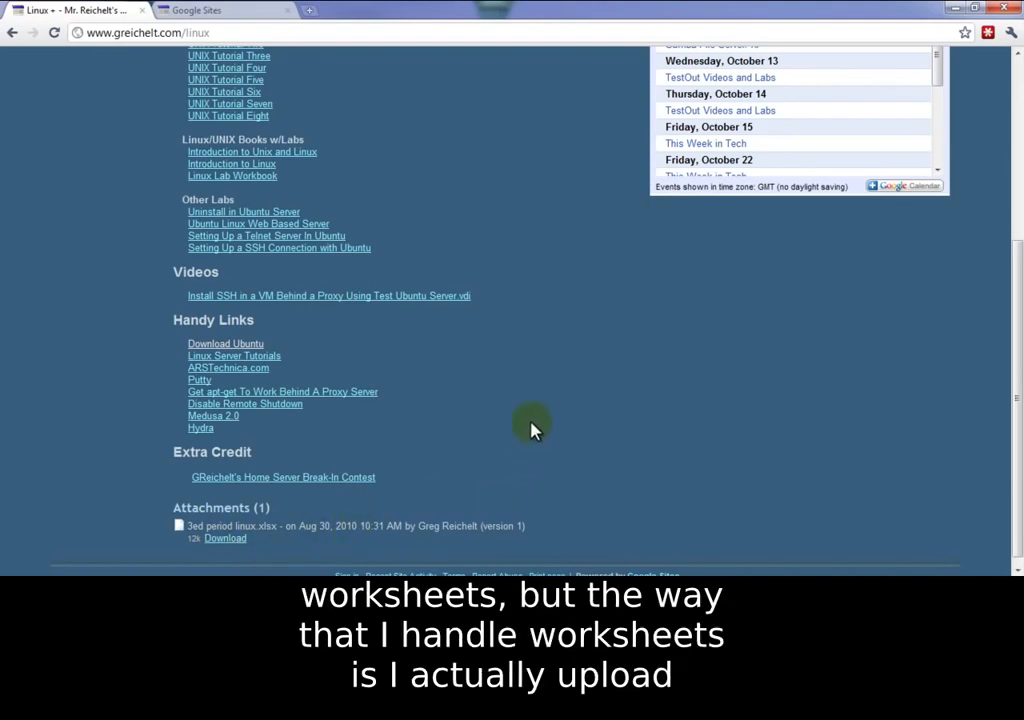
pyautogui.scroll(3, 530, 428)
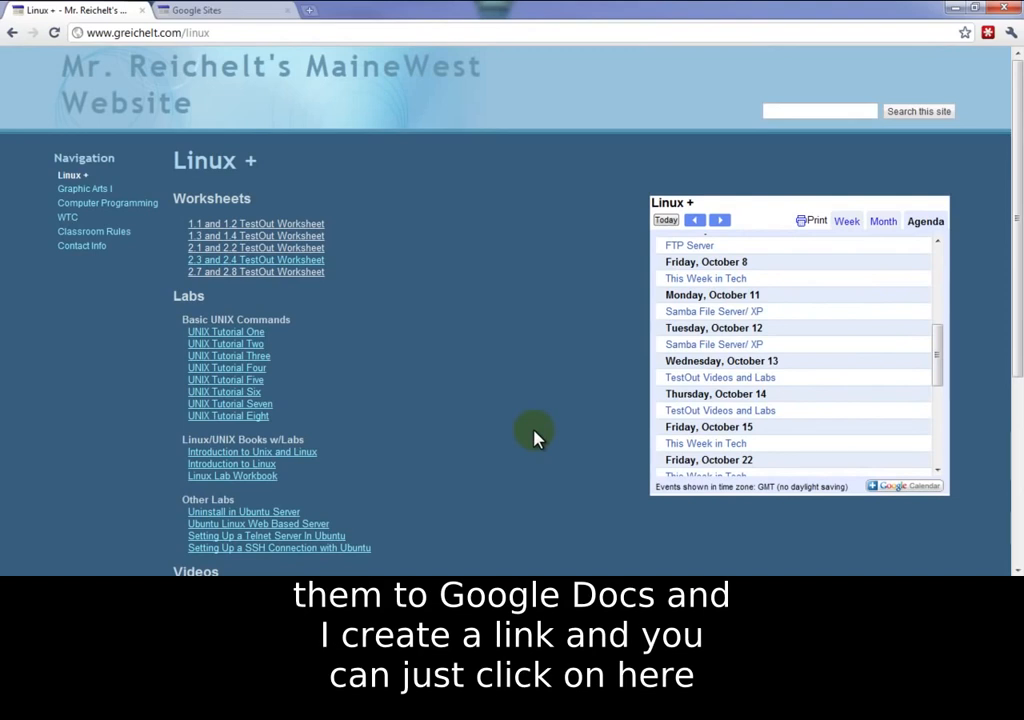
pyautogui.click(276, 247)
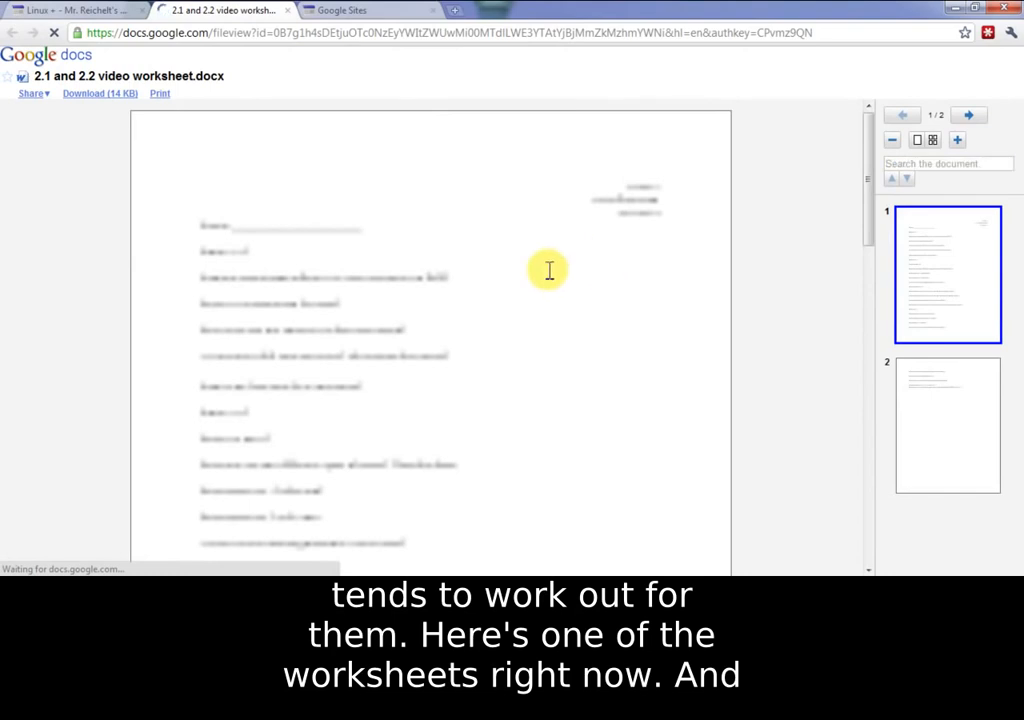
# Step: Close the worksheet tab and go to the Classroom Rules page
pyautogui.click(287, 10)
pyautogui.click(96, 232)
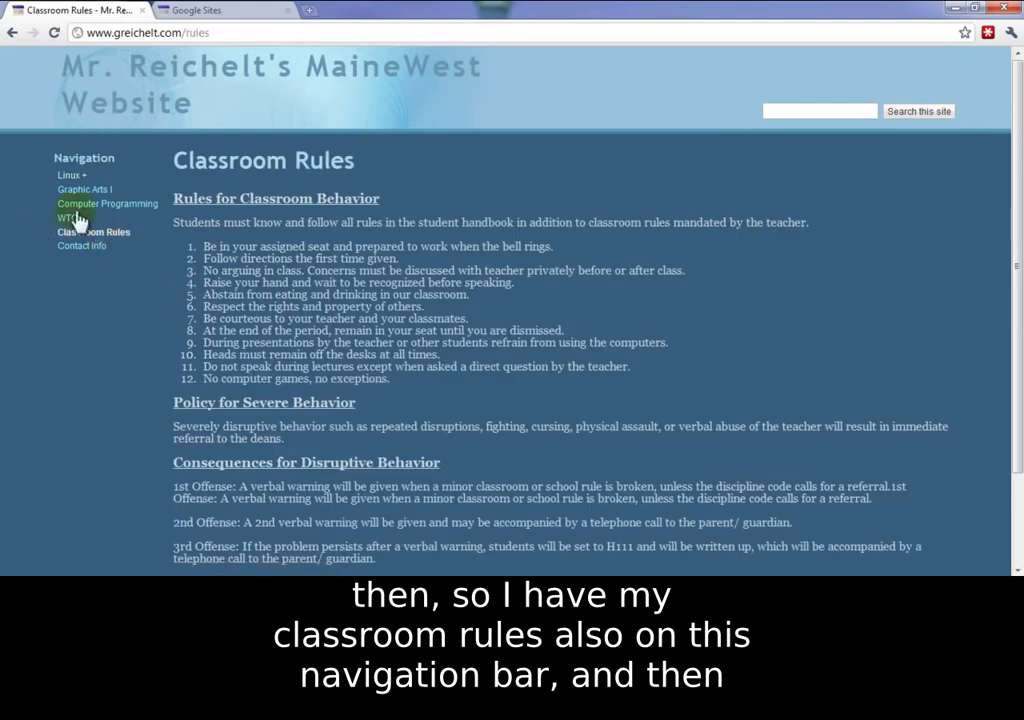
# Step: Visit the Contact Info page, then switch to the Google Sites My sites tab
pyautogui.scroll(-3, 537, 310)
pyautogui.scroll(3, 537, 313)
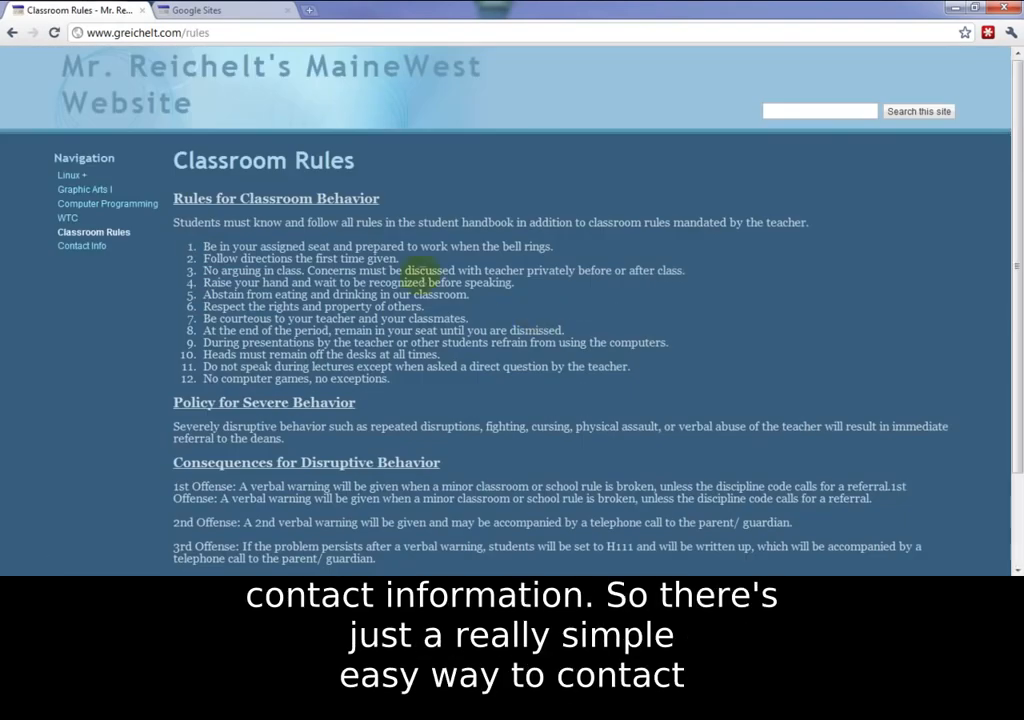
pyautogui.click(79, 247)
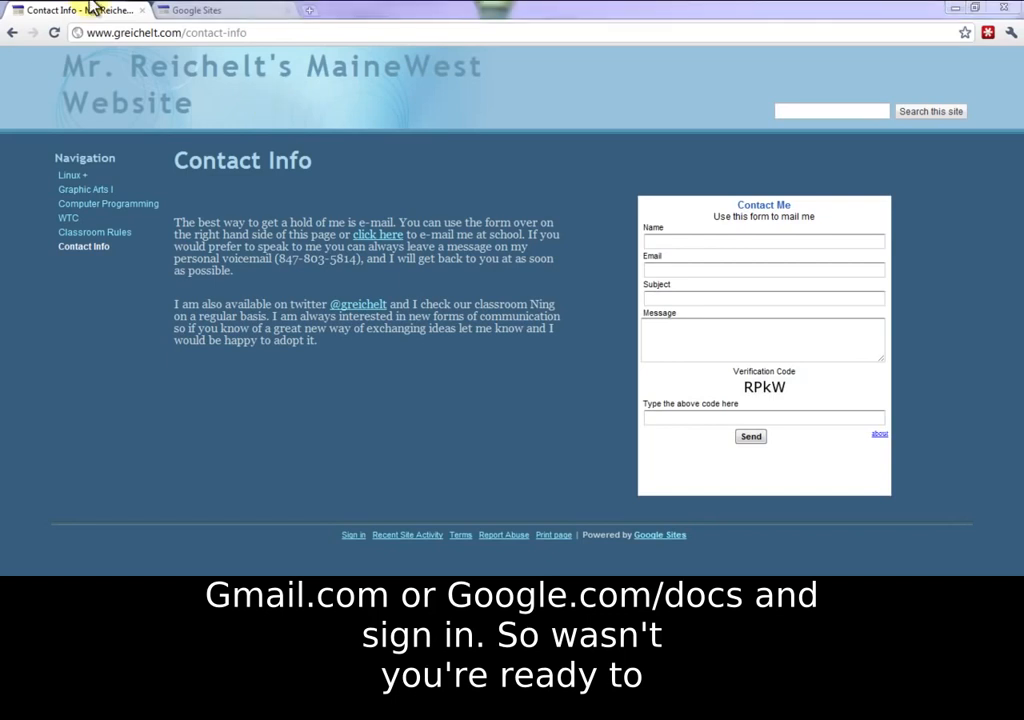
pyautogui.click(226, 18)
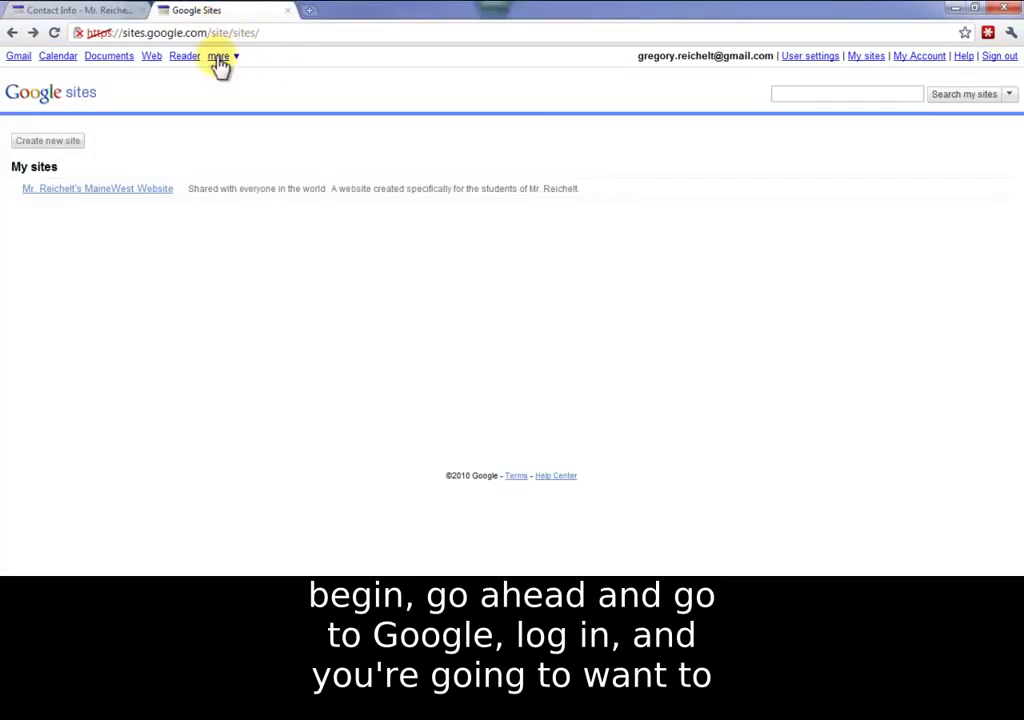
# Step: Start a new site and bring up the full template gallery
pyautogui.click(219, 57)
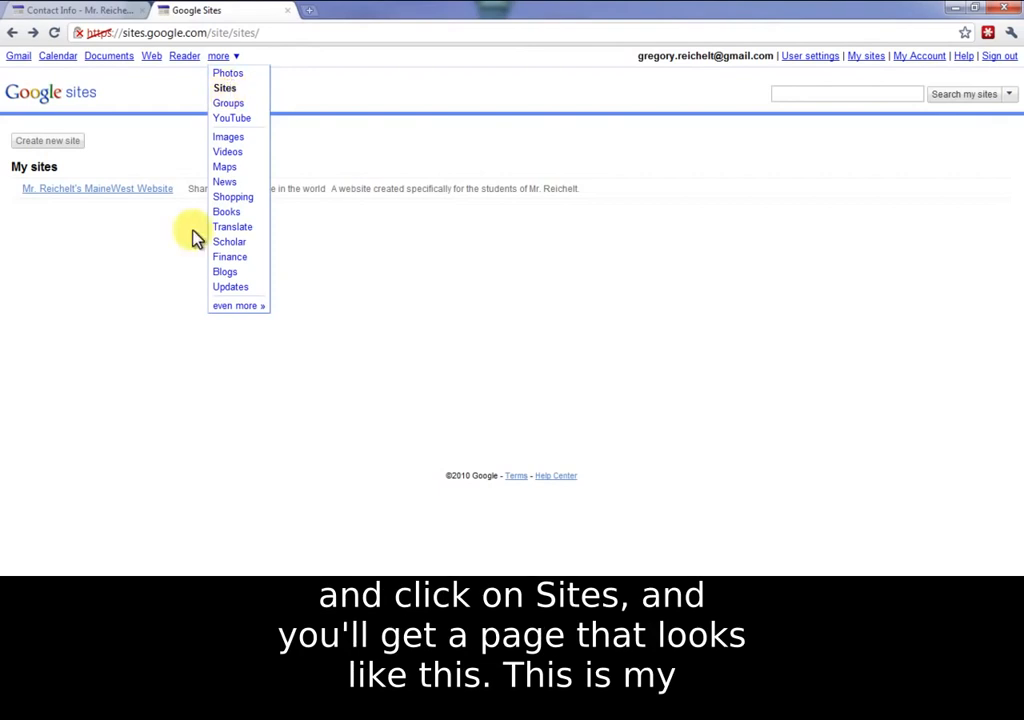
pyautogui.click(105, 343)
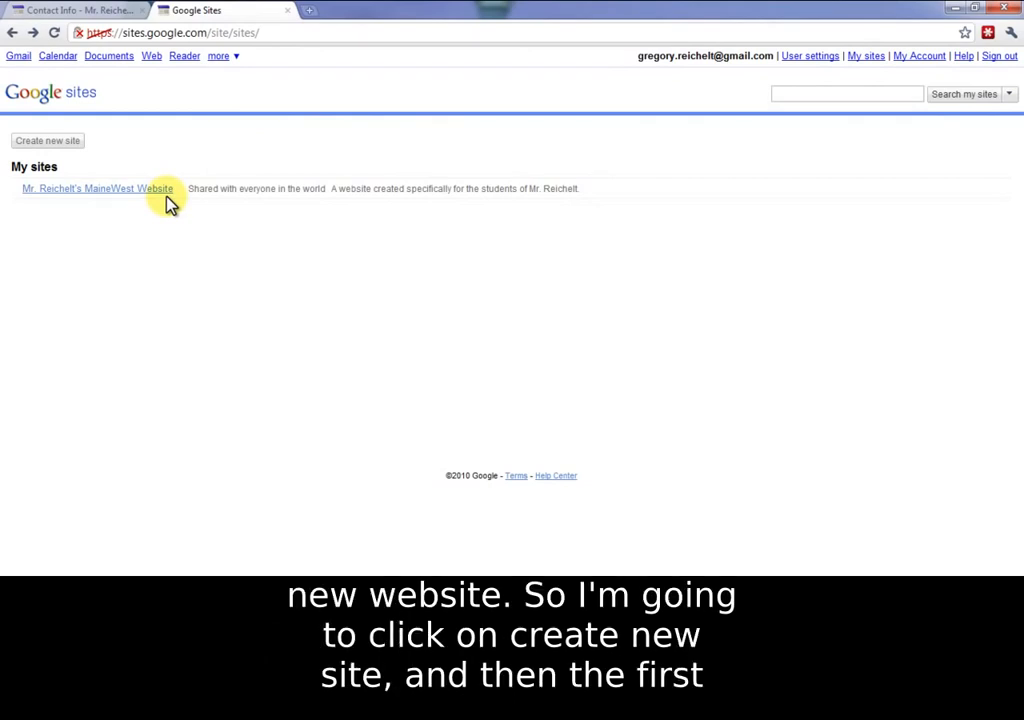
pyautogui.click(50, 142)
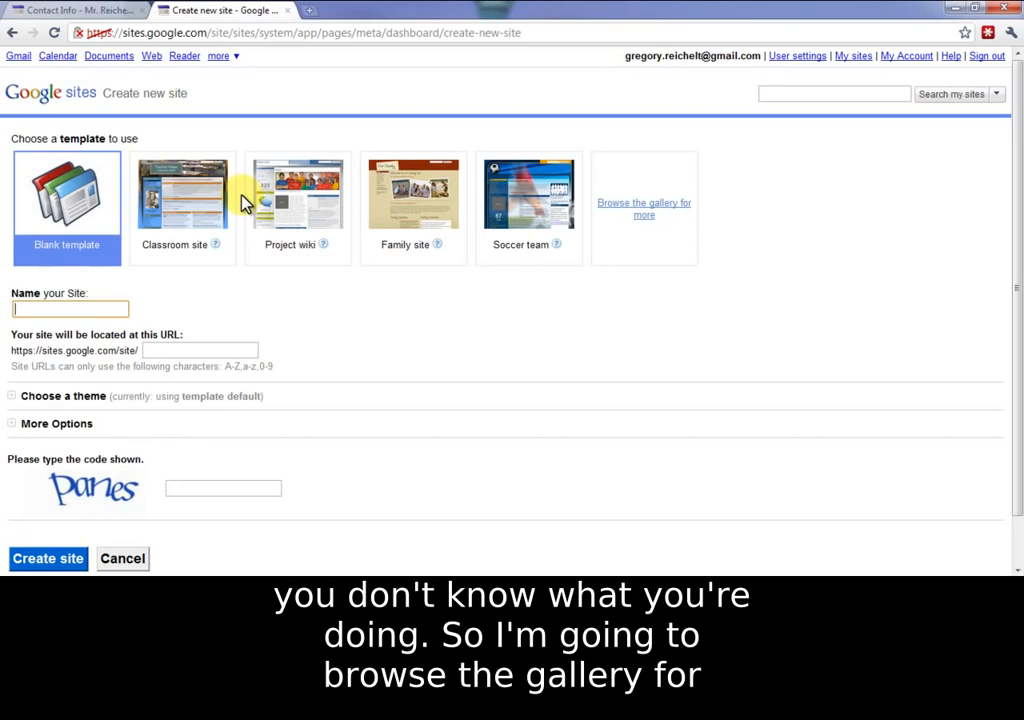
pyautogui.click(644, 206)
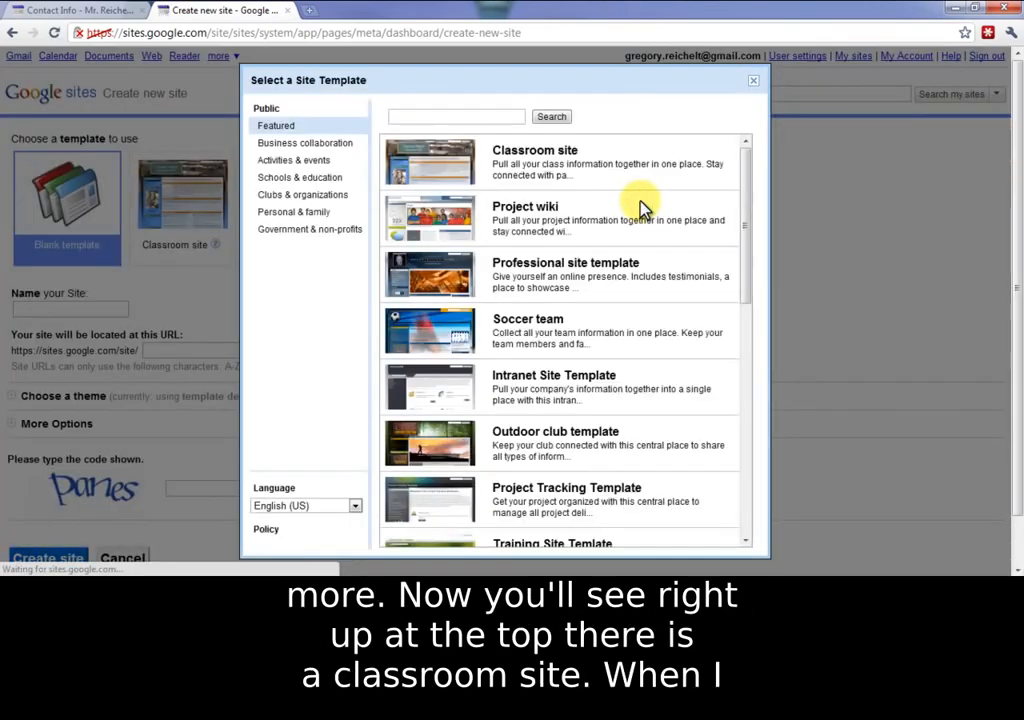
# Step: Preview the Classroom site template, scroll through it, then close the preview
pyautogui.click(478, 170)
pyautogui.click(530, 252)
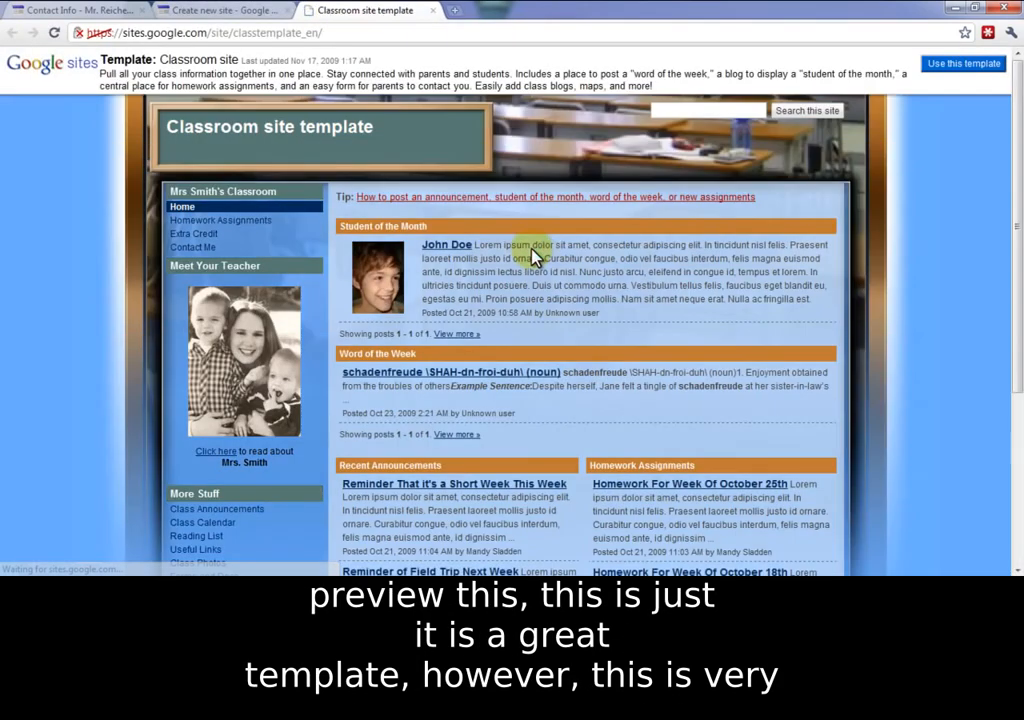
pyautogui.scroll(-3, 535, 258)
pyautogui.scroll(-1, 535, 258)
pyautogui.scroll(5, 533, 256)
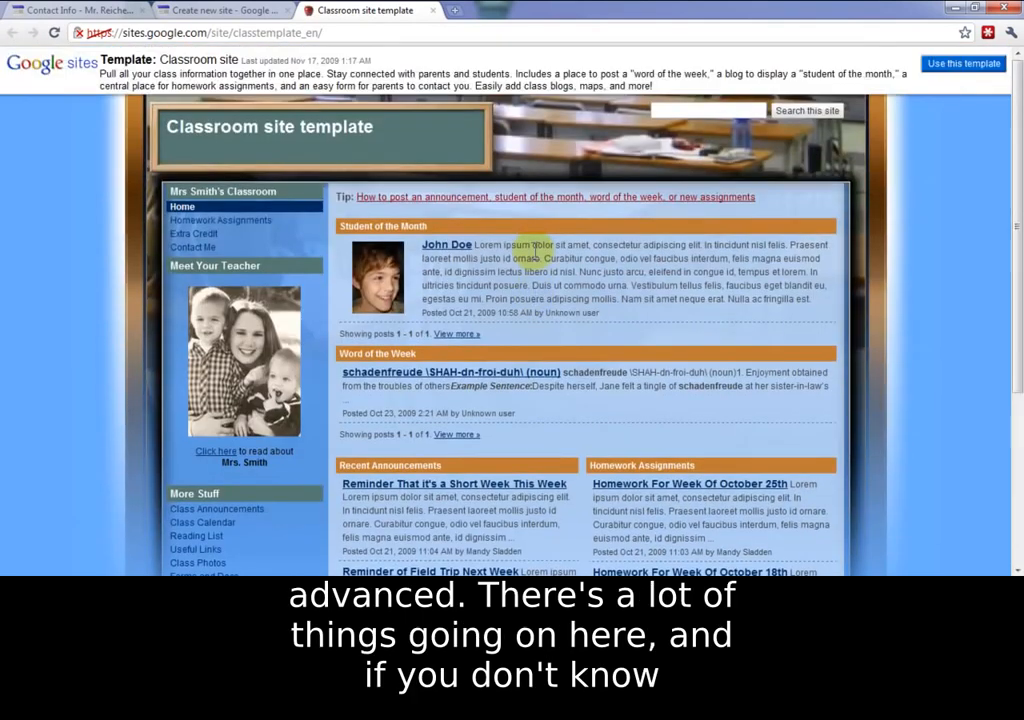
pyautogui.scroll(-3, 149, 336)
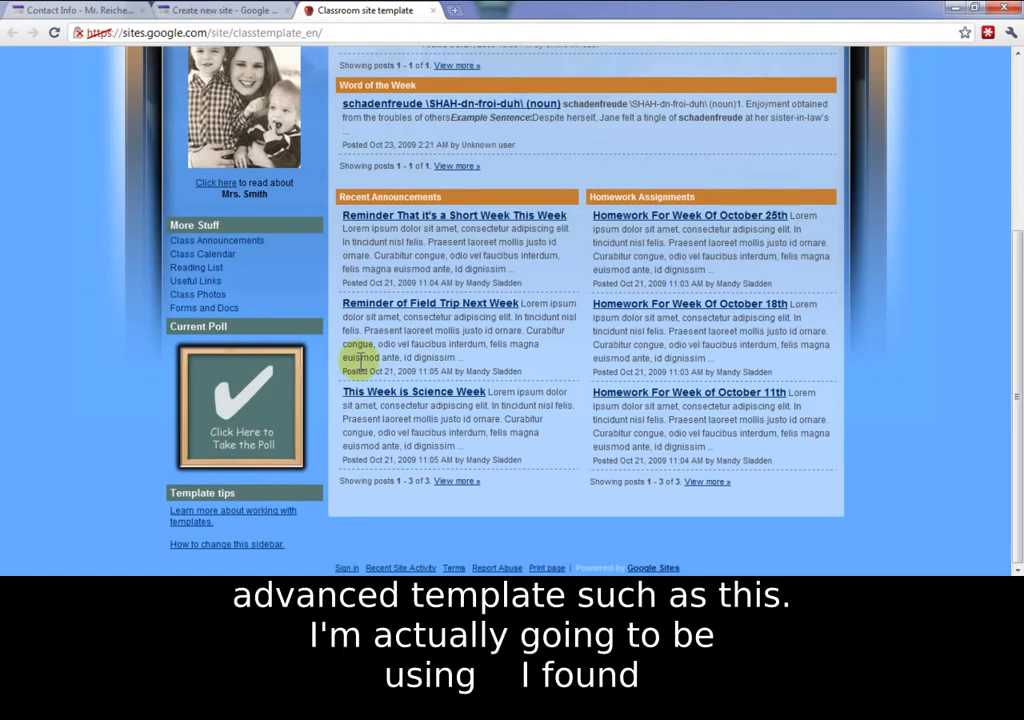
pyautogui.scroll(3, 424, 212)
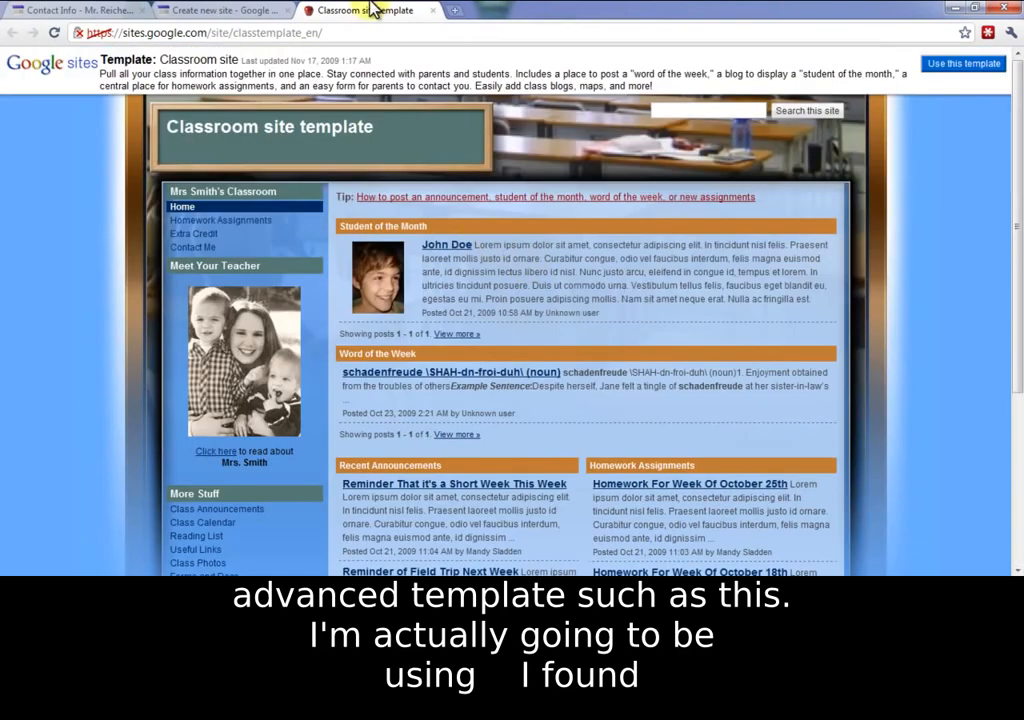
pyautogui.click(435, 12)
# Step: Return to the template list and view the Family site template under Personal & family
pyautogui.click(576, 281)
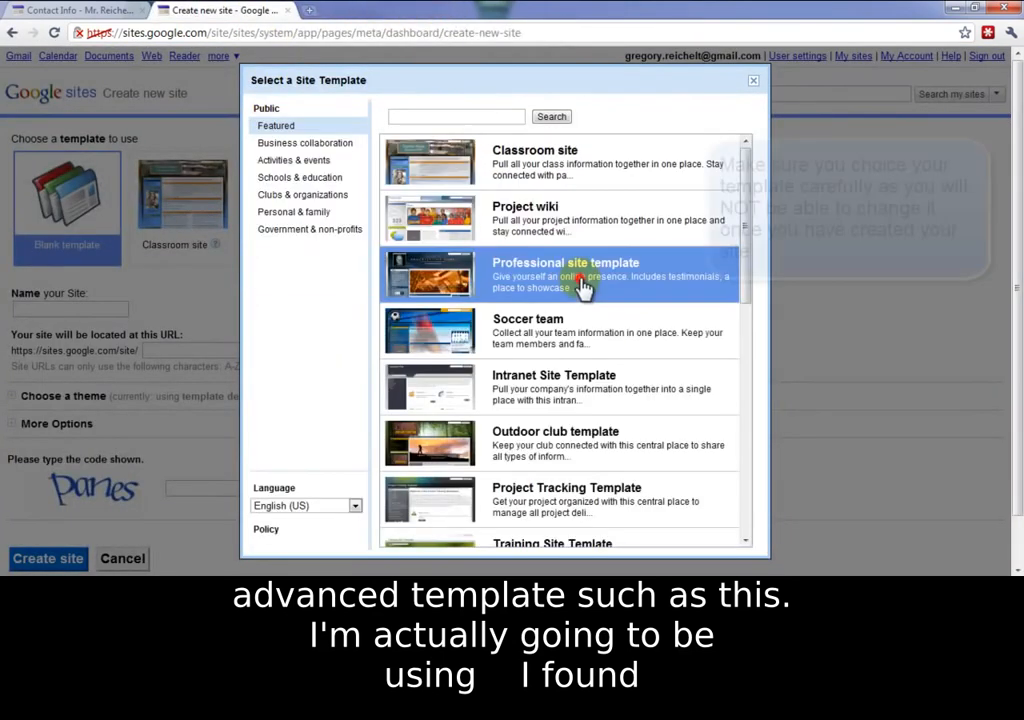
pyautogui.click(311, 224)
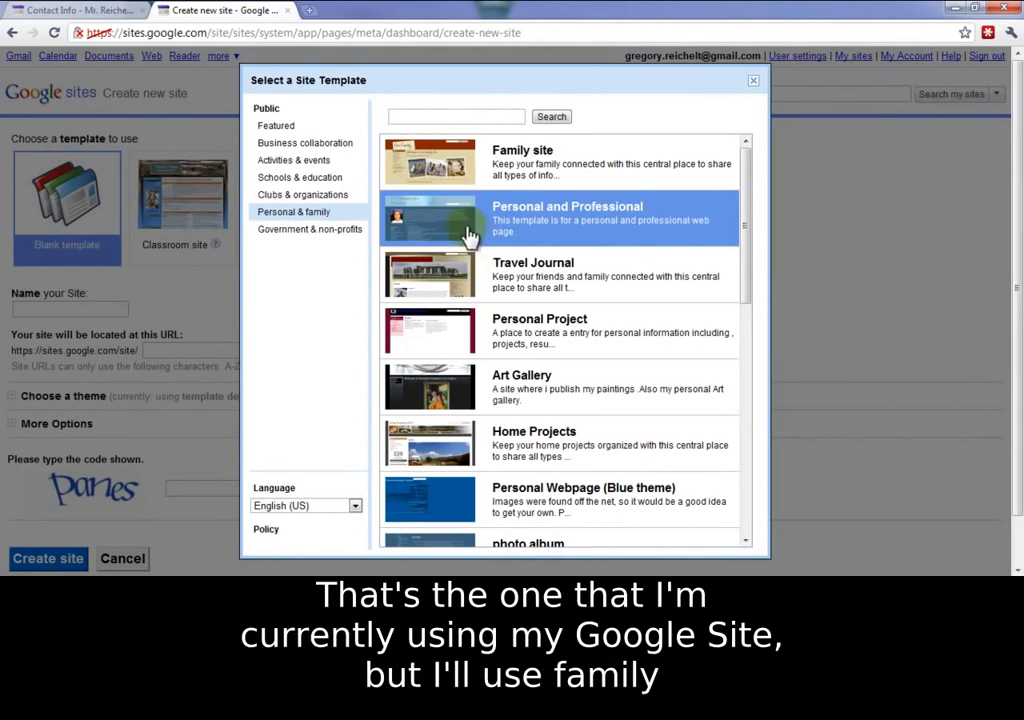
pyautogui.click(447, 172)
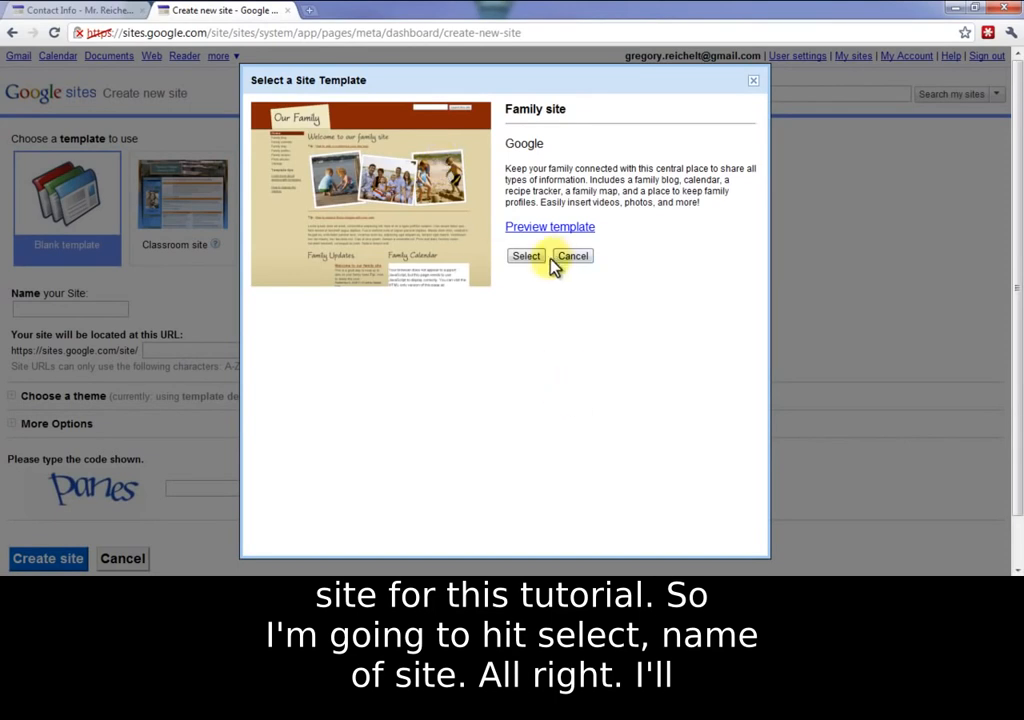
# Step: Choose the Family site template and enter the teacher's Student Website as the site name
pyautogui.click(526, 258)
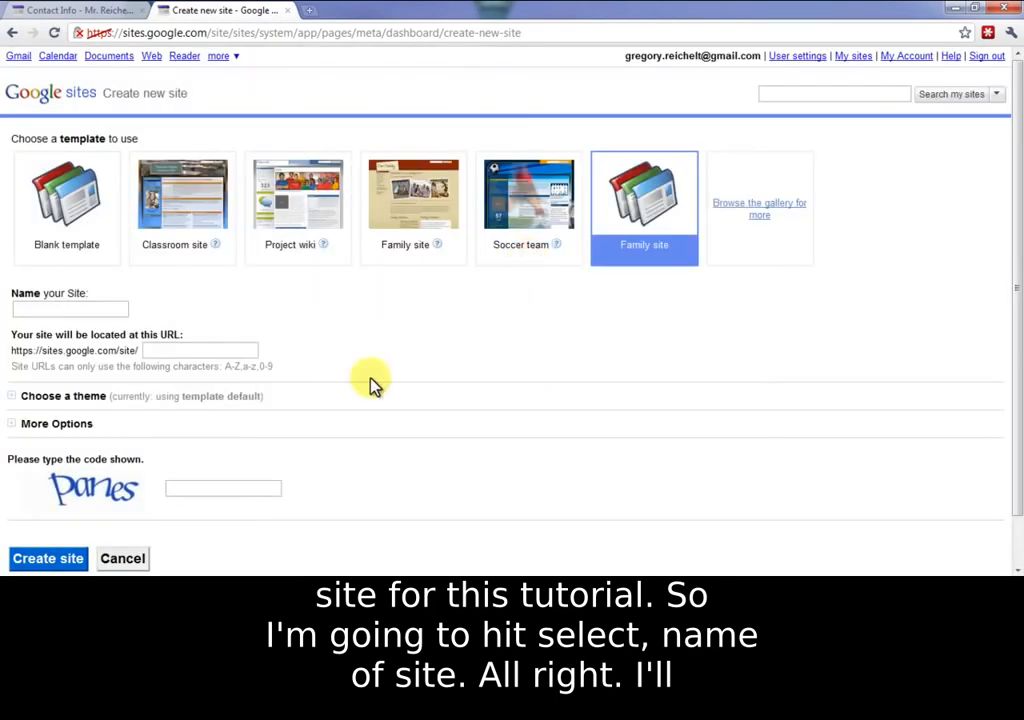
pyautogui.click(85, 306)
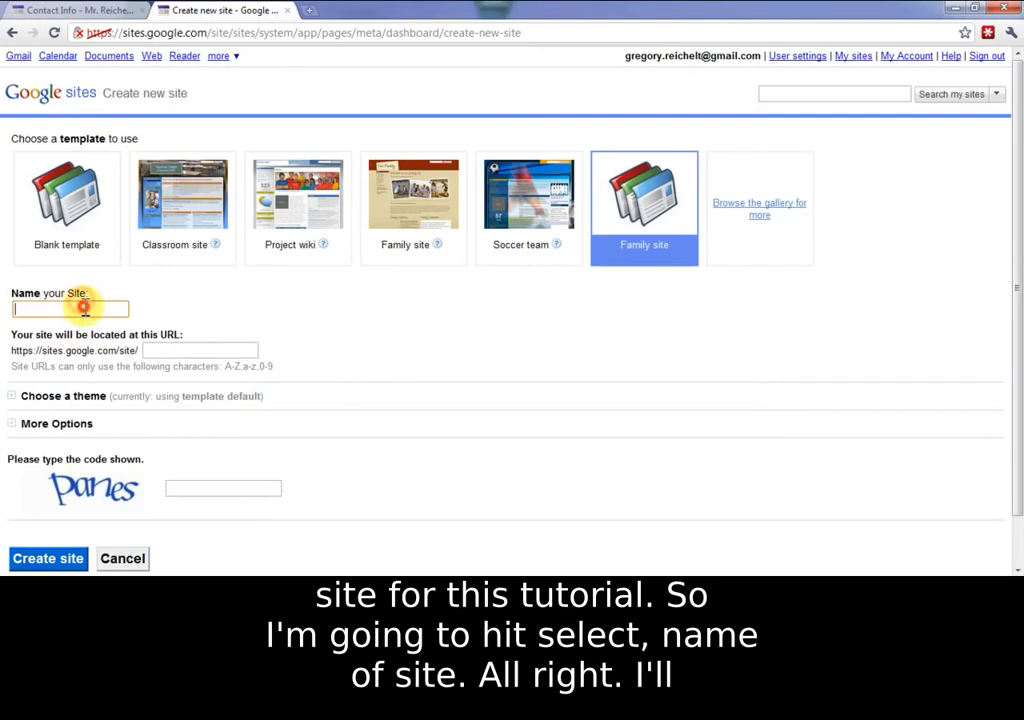
pyautogui.write("Mr. Reichelt's ")
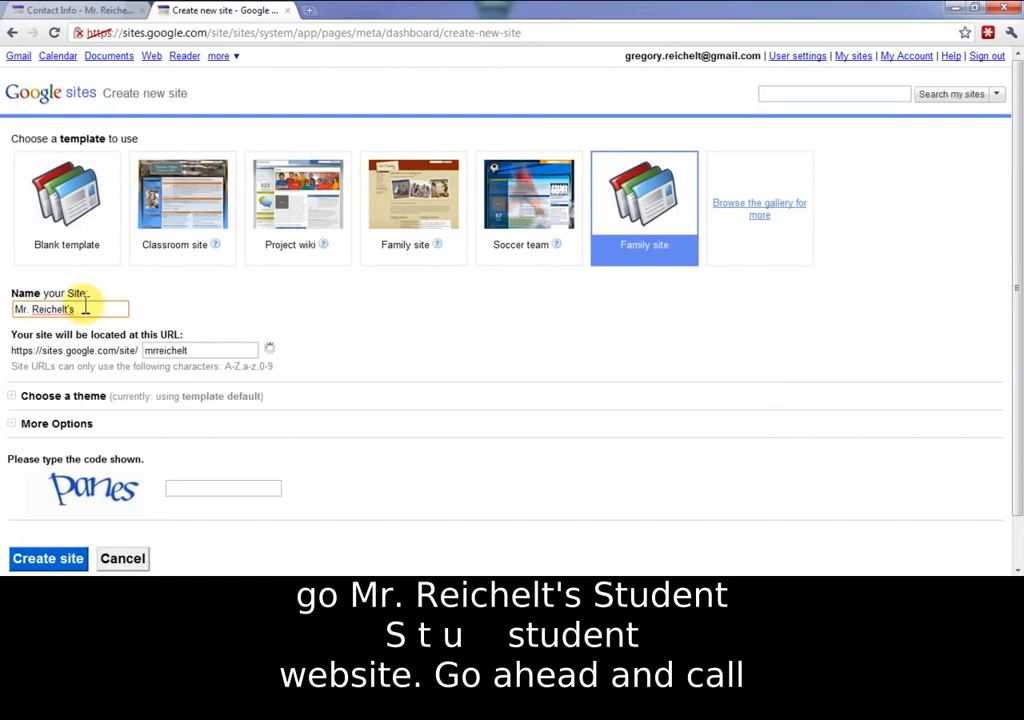
pyautogui.write('Student Website')
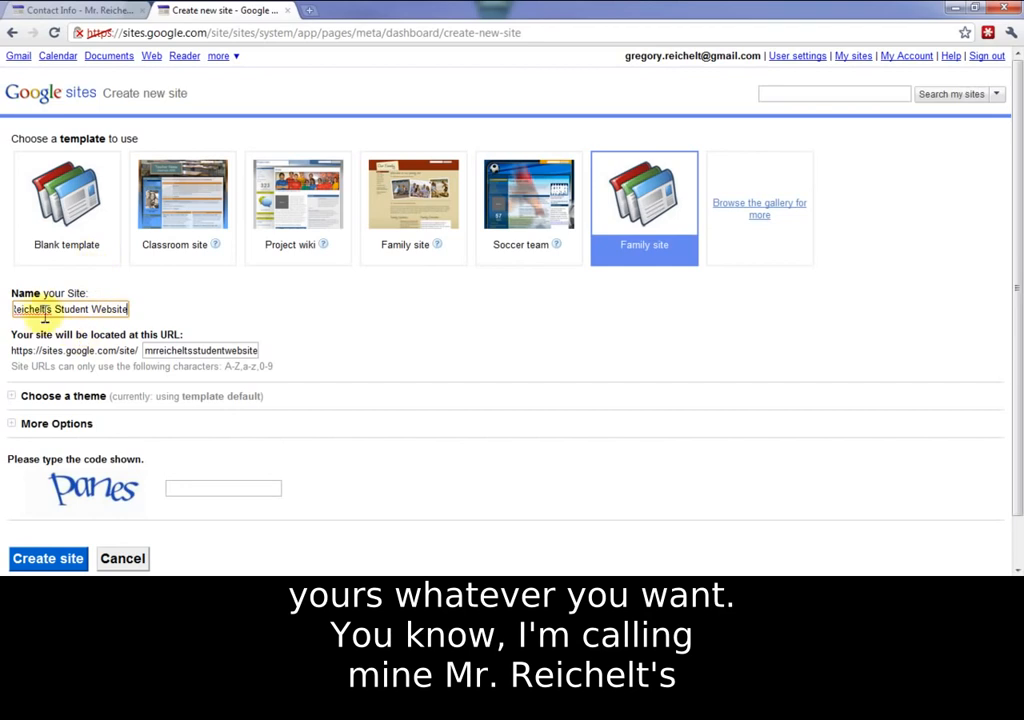
pyautogui.moveTo(27, 312); pyautogui.dragTo(149, 306)
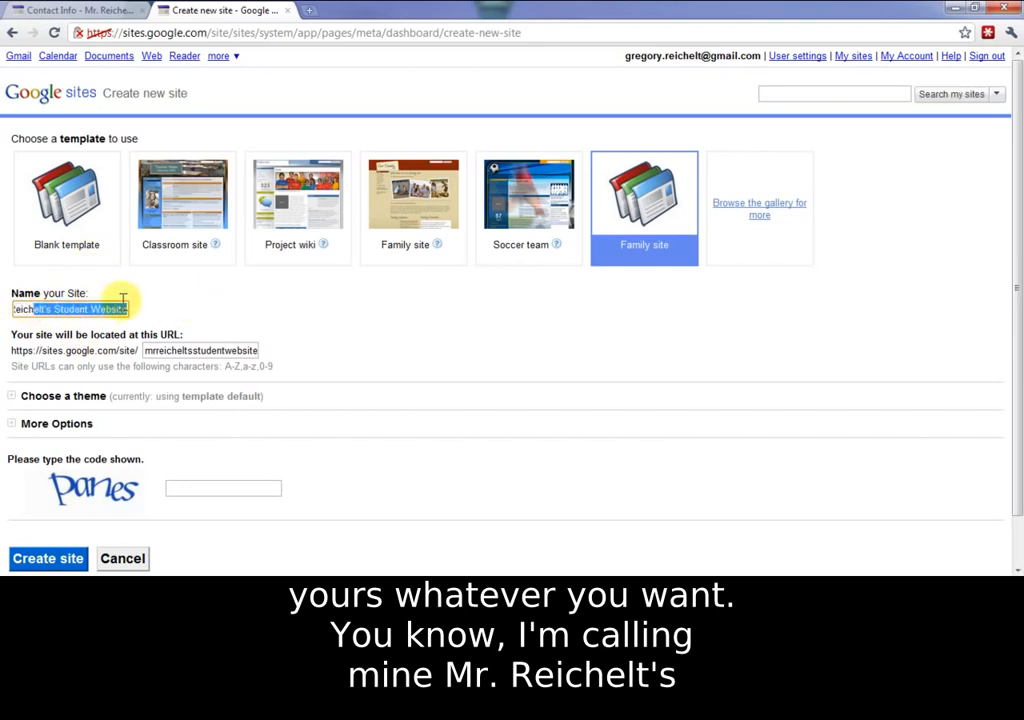
# Step: Check the existing class website's home page, then return to the new-site form
pyautogui.click(62, 12)
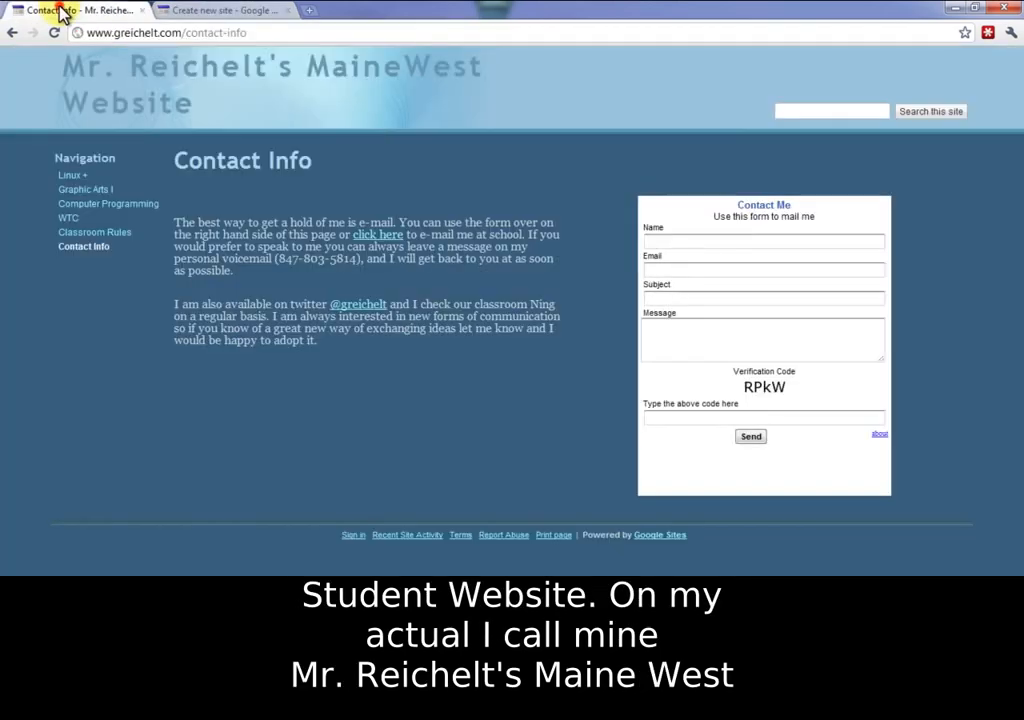
pyautogui.click(126, 69)
pyautogui.click(171, 11)
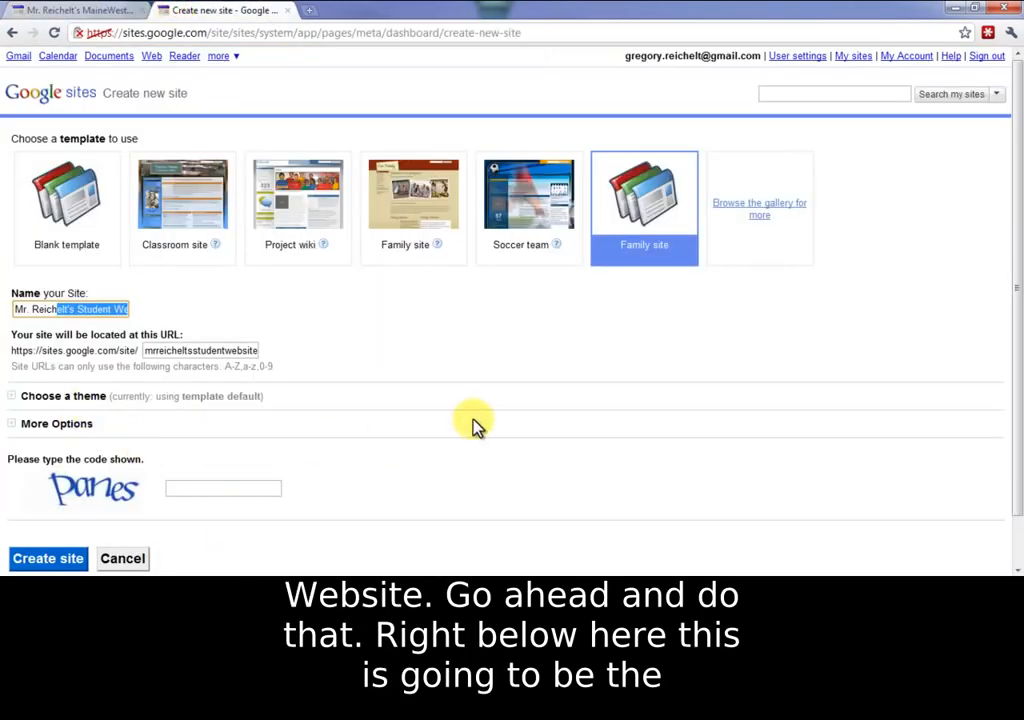
pyautogui.click(336, 440)
# Step: Compare with the existing site, then delete the leading m from the new site's URL
pyautogui.scroll(-1, 336, 440)
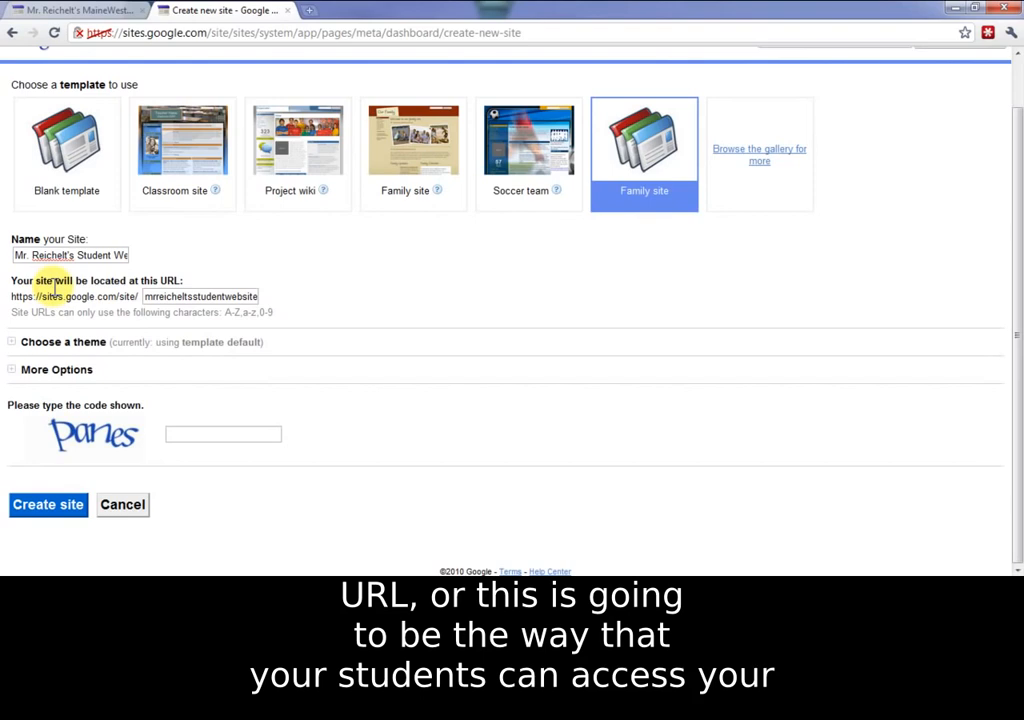
pyautogui.click(103, 11)
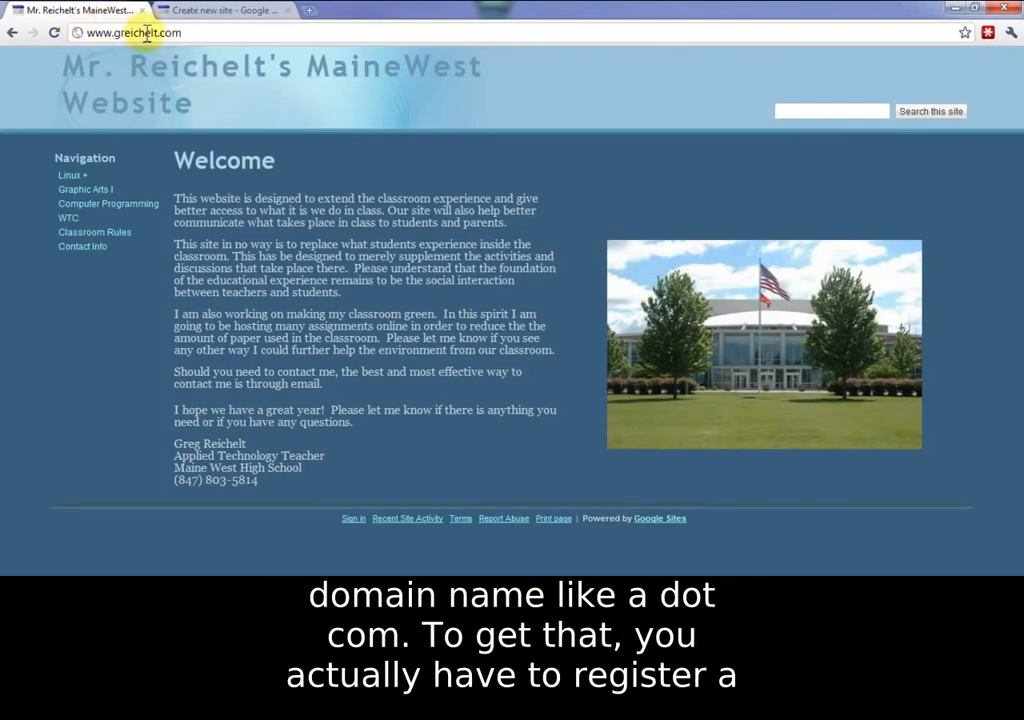
pyautogui.click(186, 14)
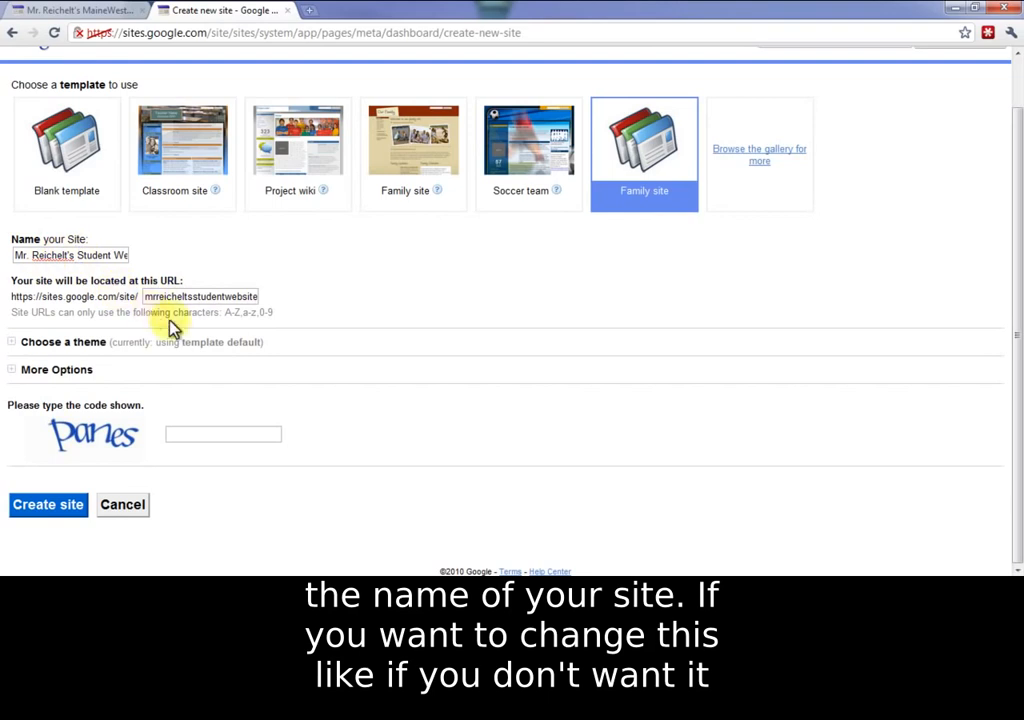
pyautogui.click(148, 297)
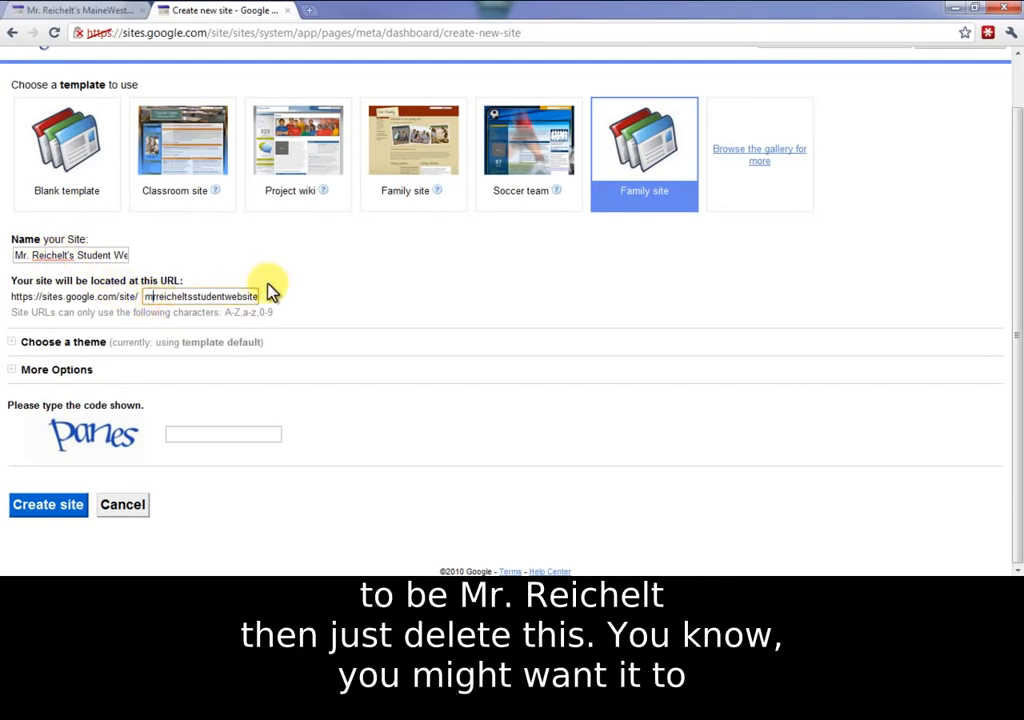
pyautogui.press('BackSpace')
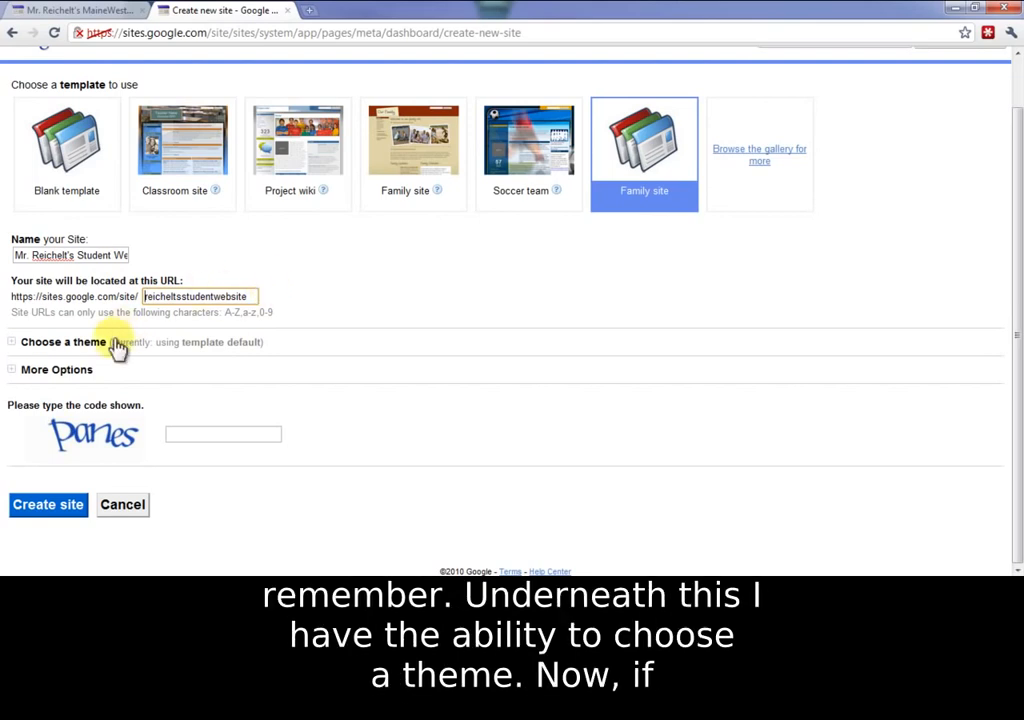
pyautogui.click(439, 359)
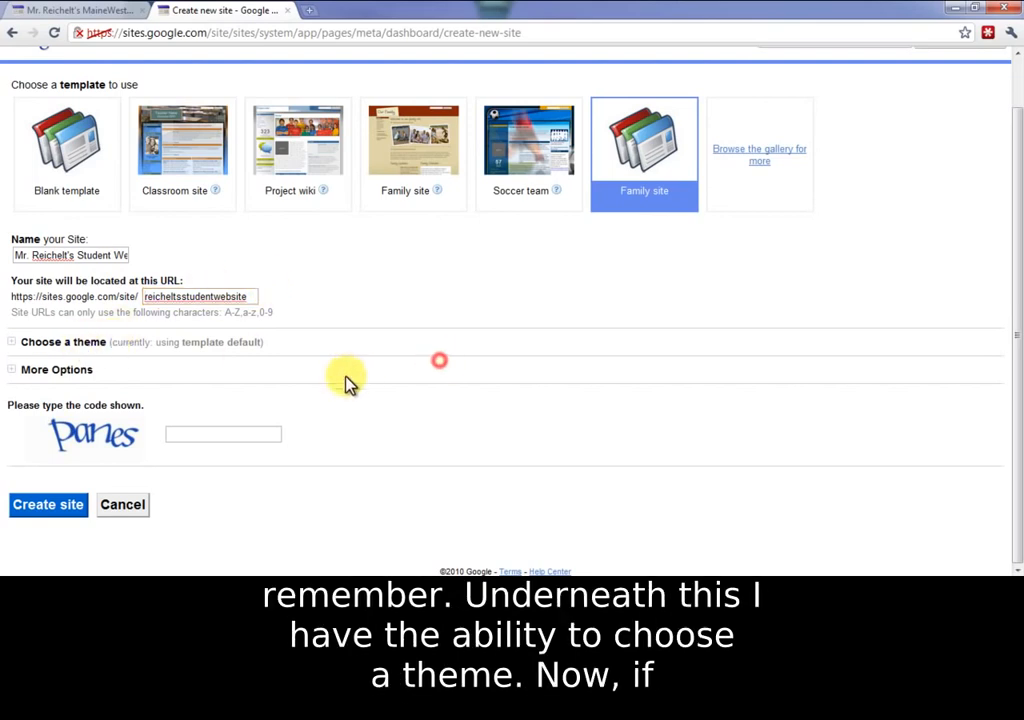
pyautogui.click(18, 346)
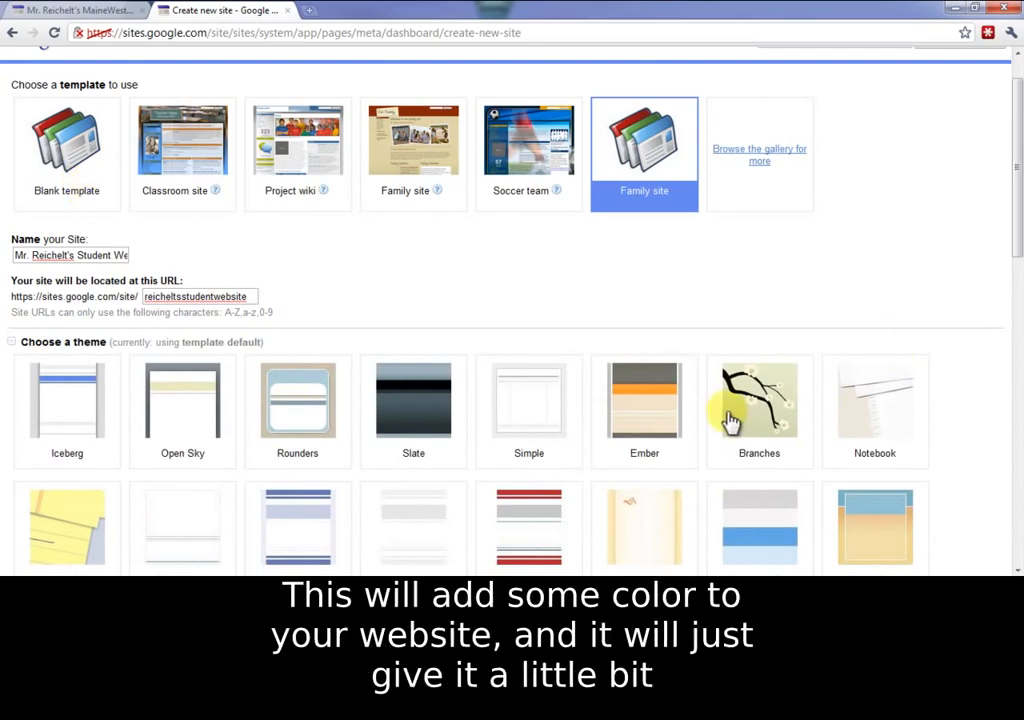
pyautogui.scroll(-2, 729, 415)
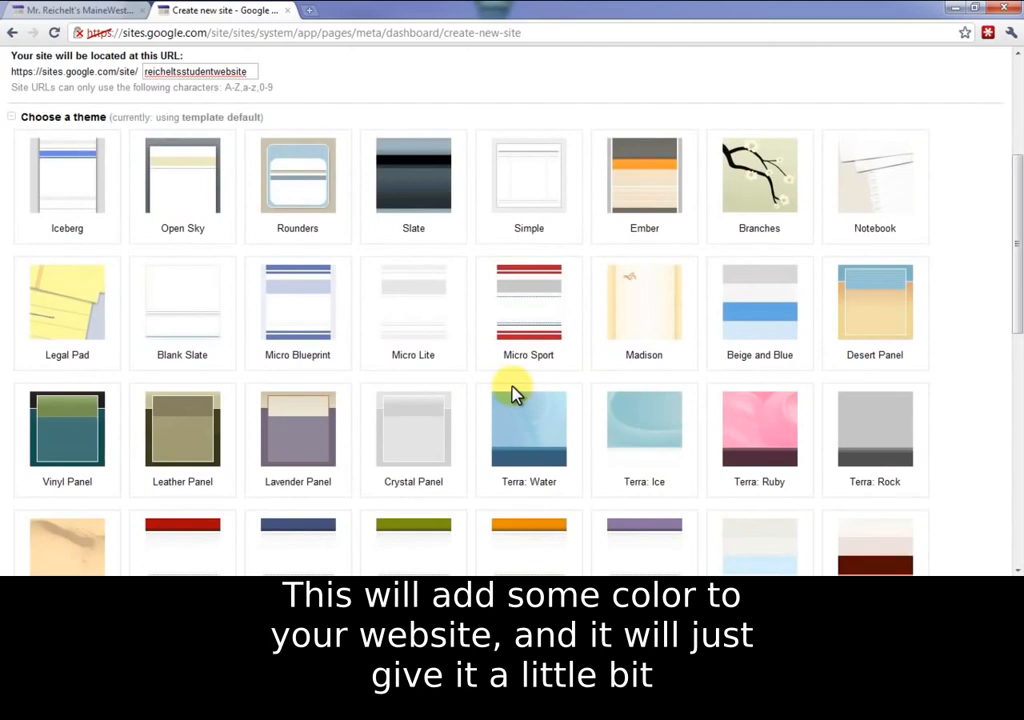
pyautogui.scroll(3, 507, 414)
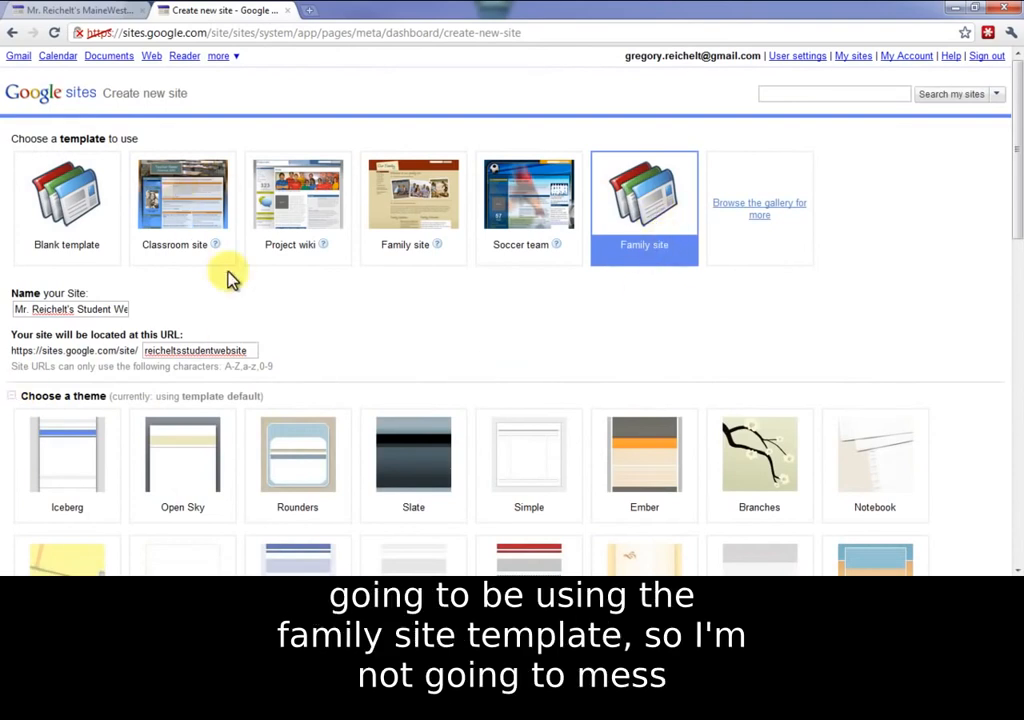
pyautogui.scroll(-1, 200, 250)
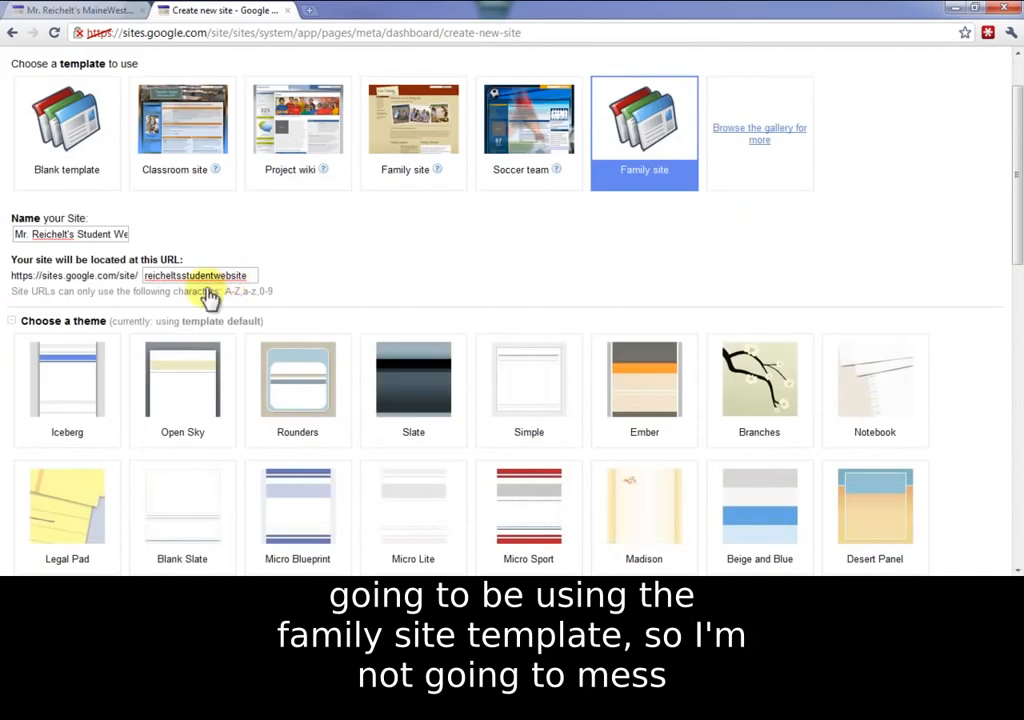
pyautogui.click(11, 322)
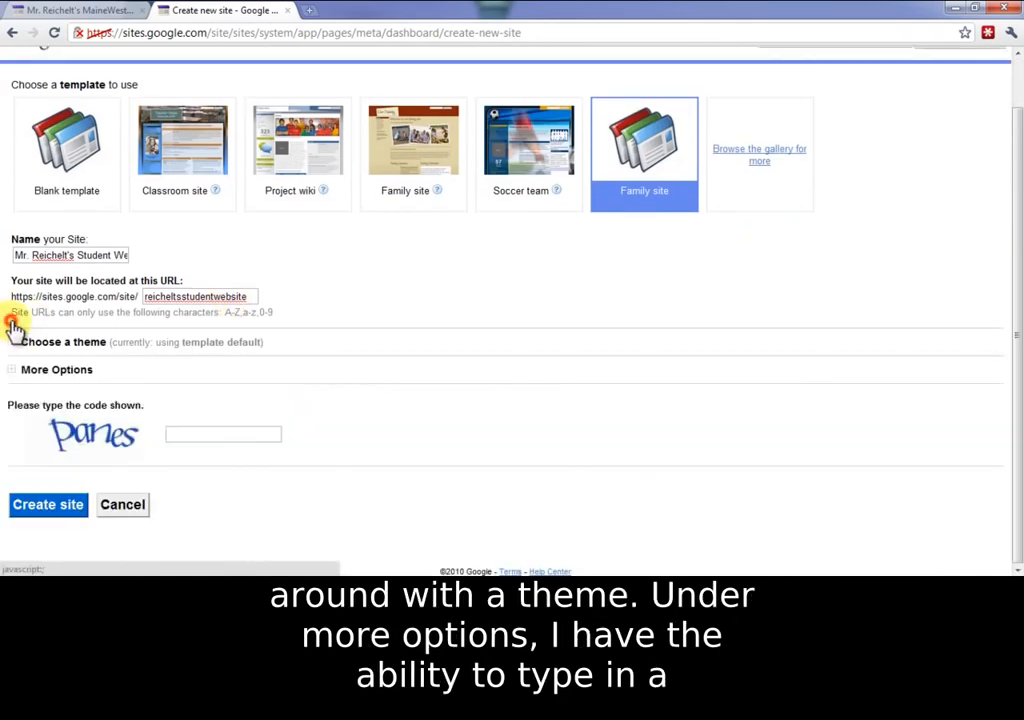
# Step: Under More options, describe the site as a website for the teacher's Students and Parents, fixing the typo
pyautogui.click(20, 370)
pyautogui.scroll(-1, 420, 440)
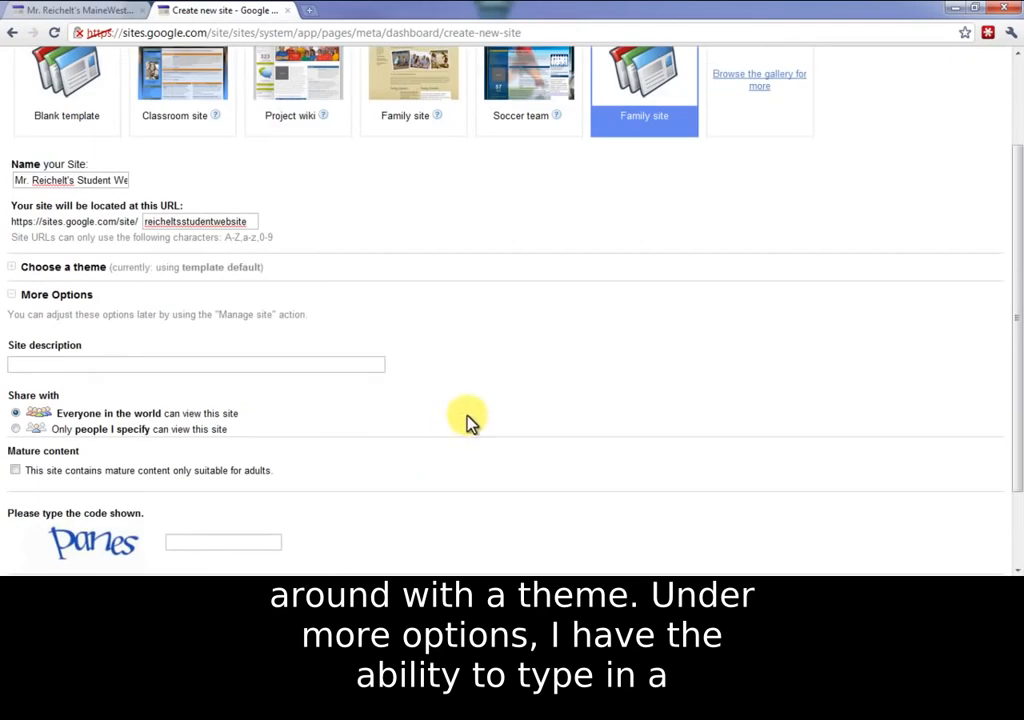
pyautogui.click(63, 364)
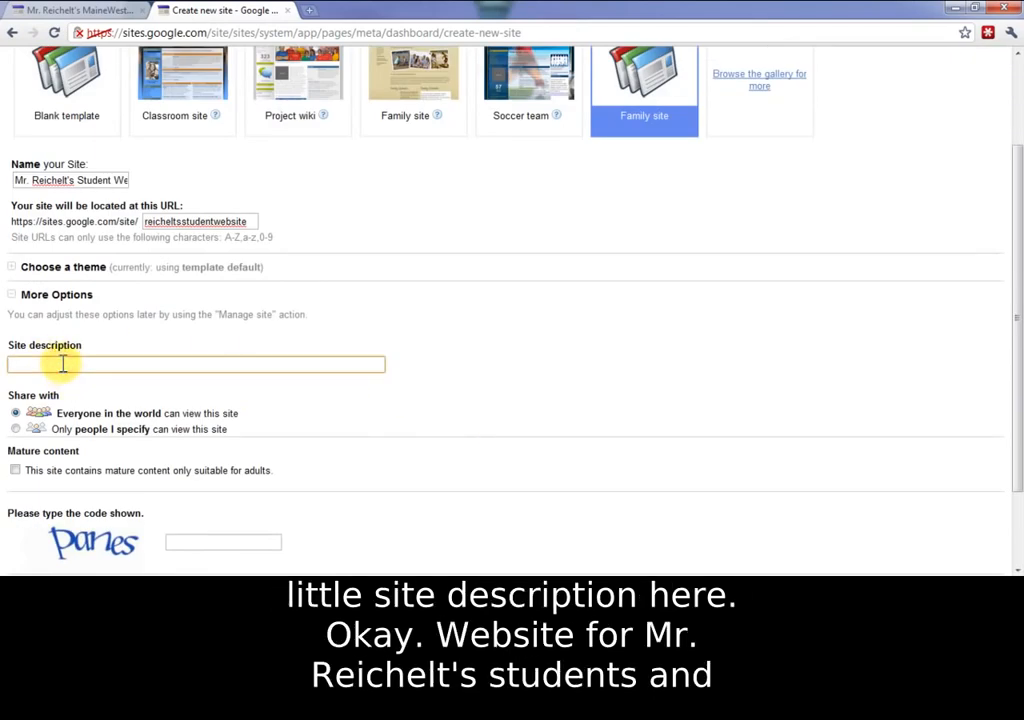
pyautogui.write("A website for Mr. Reichelt's Studnets and Parents")
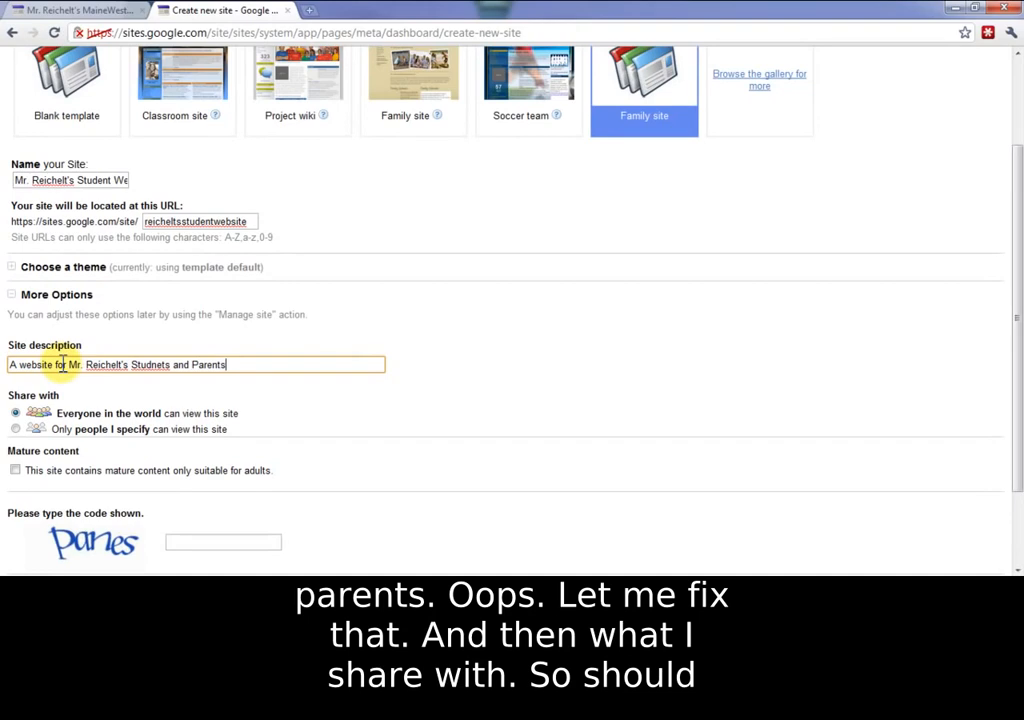
pyautogui.rightClick(155, 367)
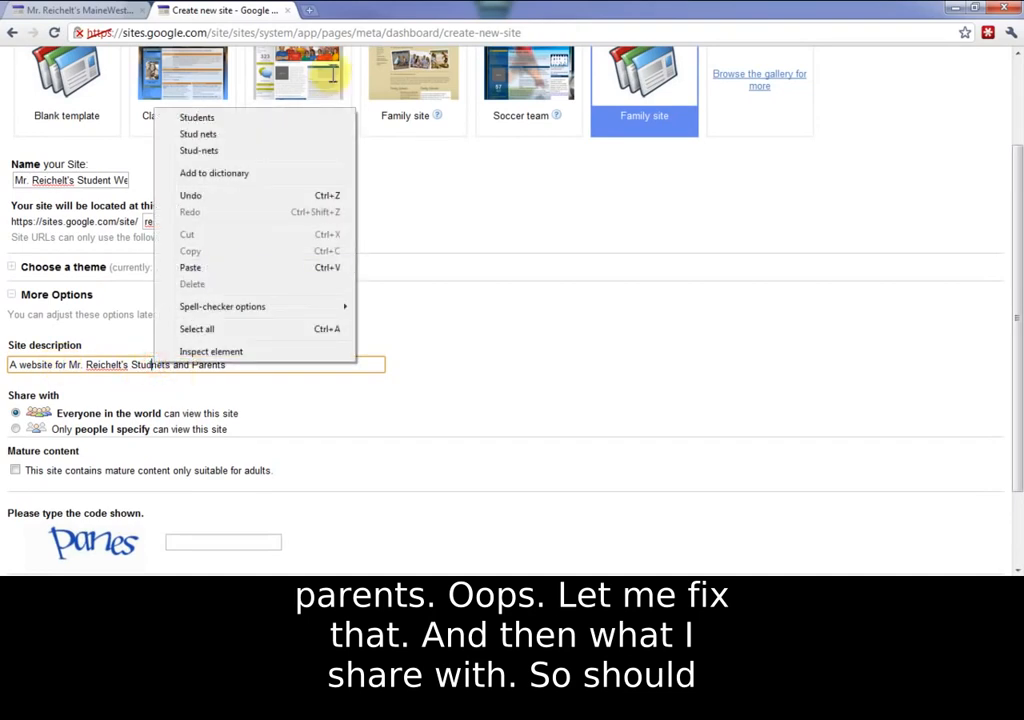
pyautogui.click(285, 121)
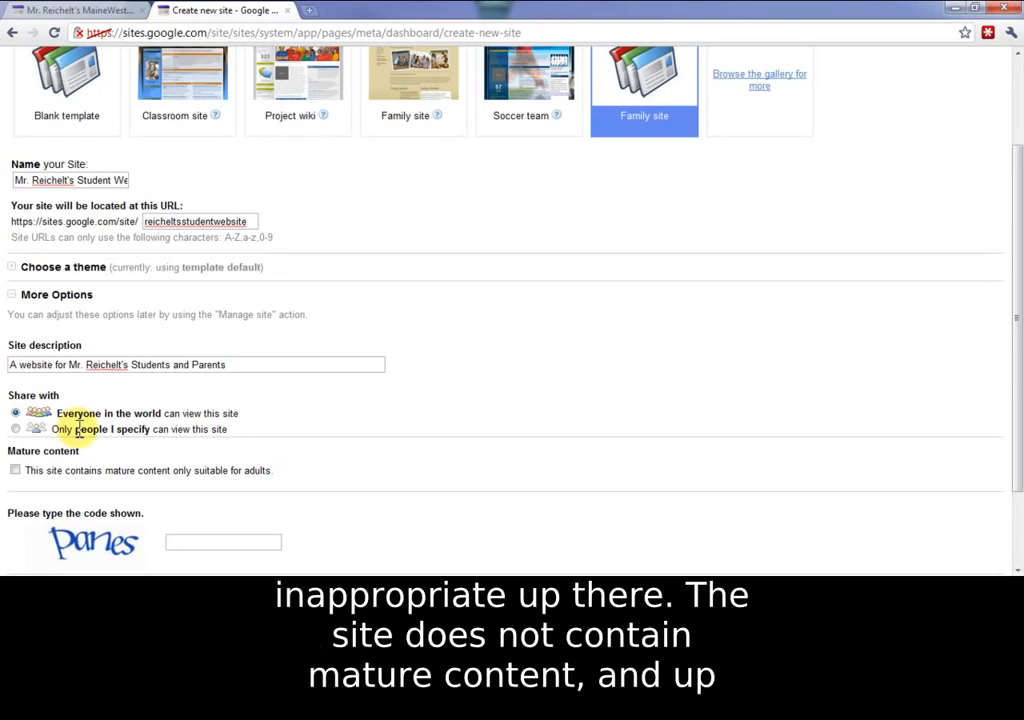
# Step: Enter the verification word and create the site, retrying with the new code after the error
pyautogui.scroll(-2, 380, 474)
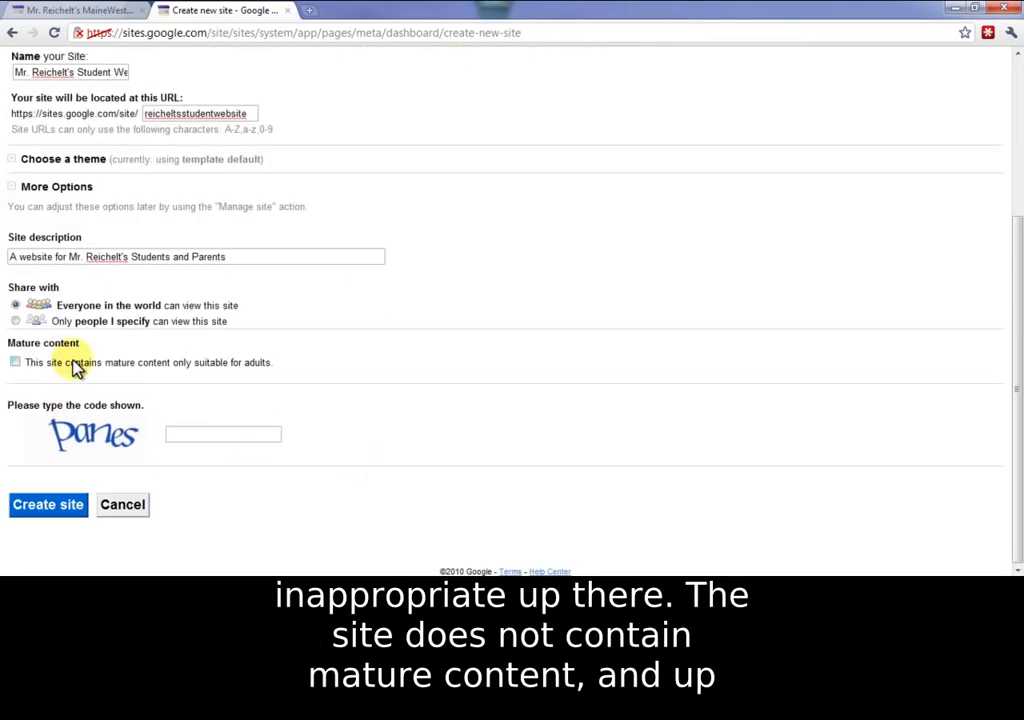
pyautogui.click(204, 434)
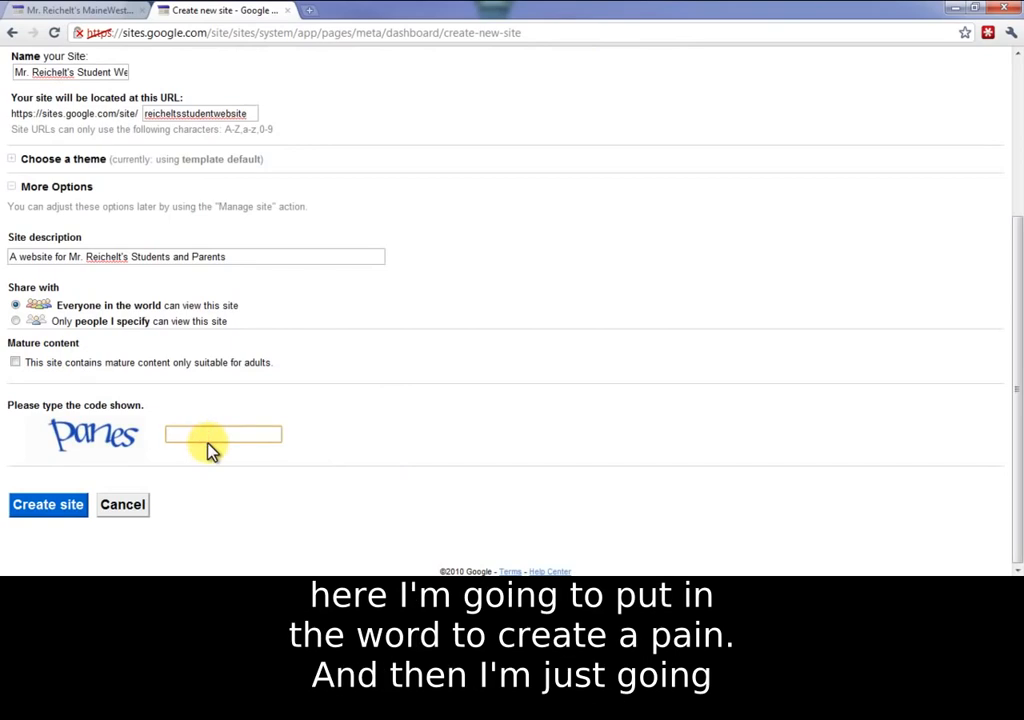
pyautogui.write('panes')
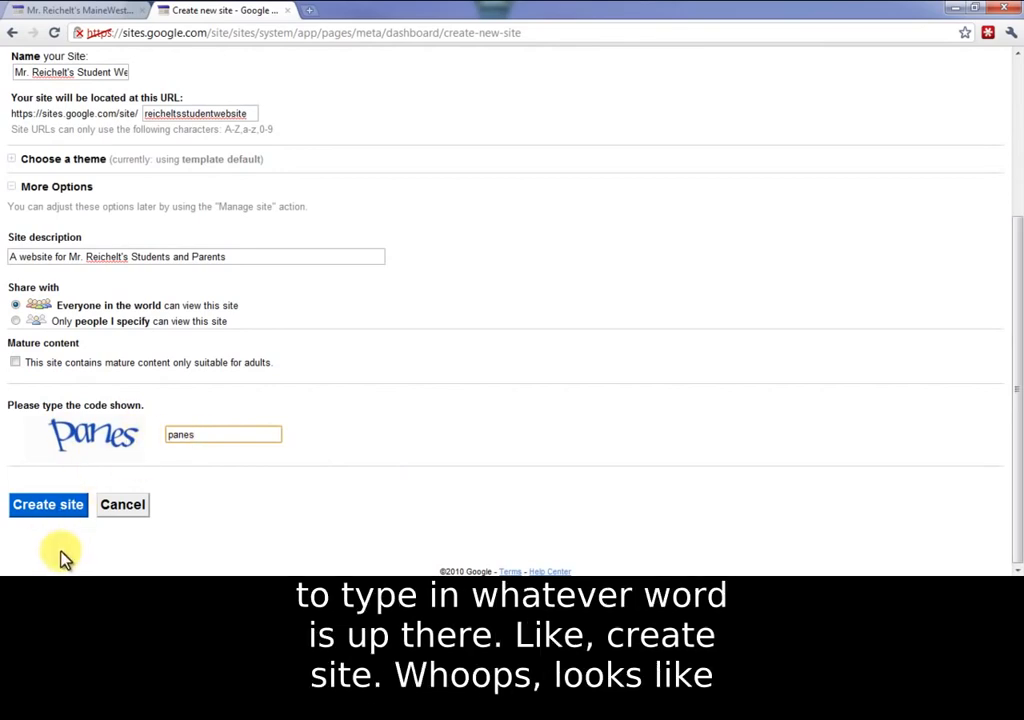
pyautogui.click(60, 508)
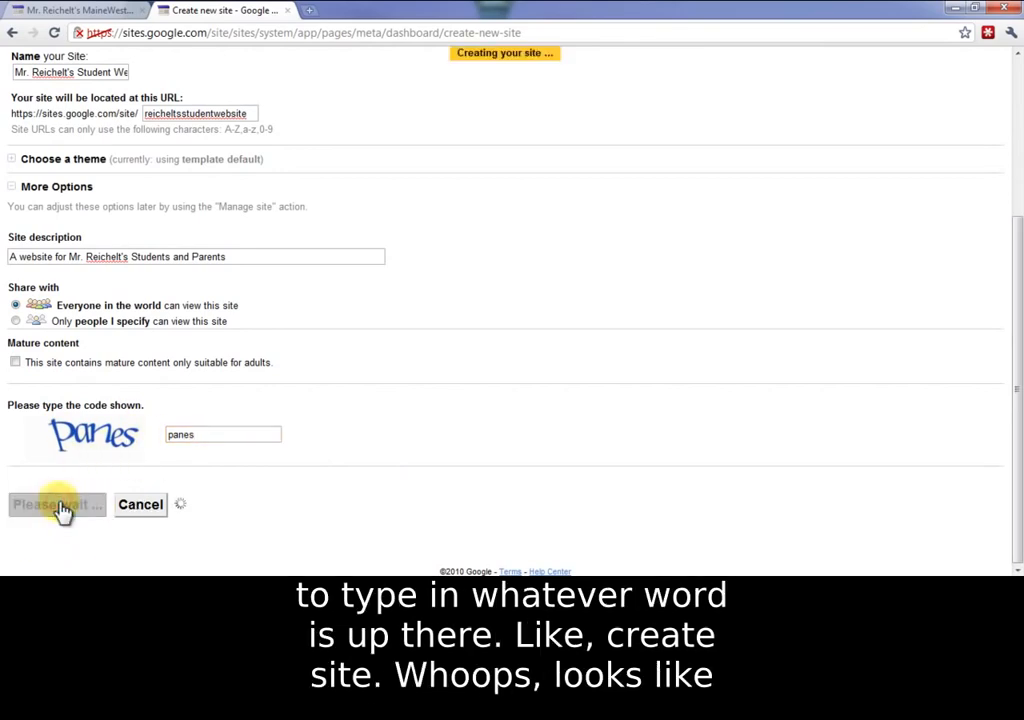
pyautogui.click(183, 434)
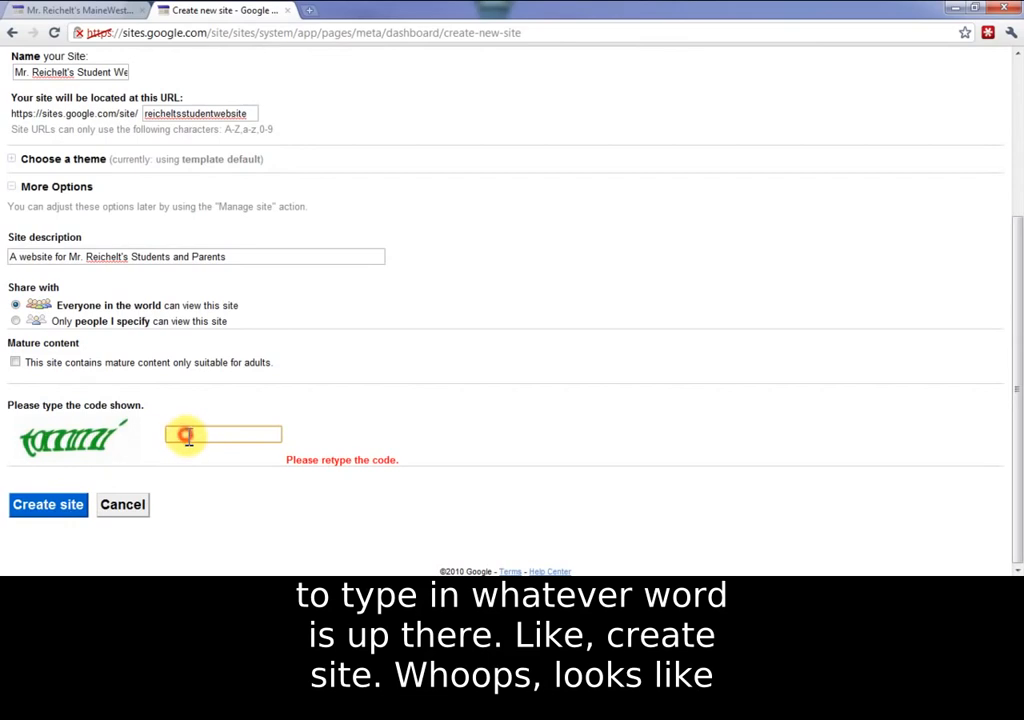
pyautogui.write('t')
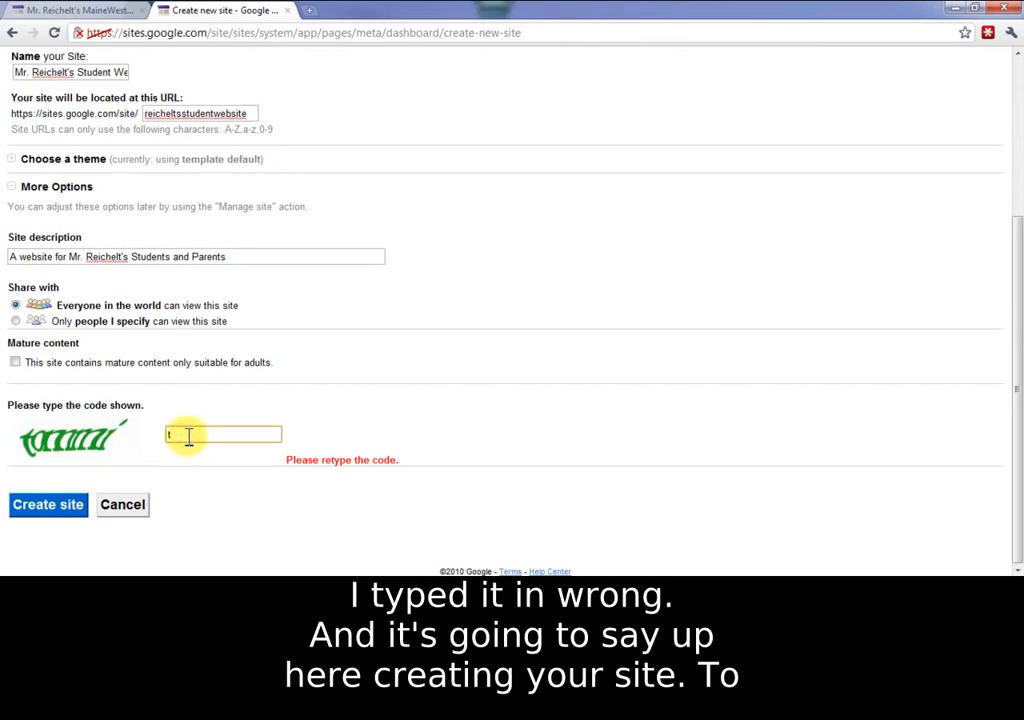
pyautogui.write('ommi')
pyautogui.click(30, 508)
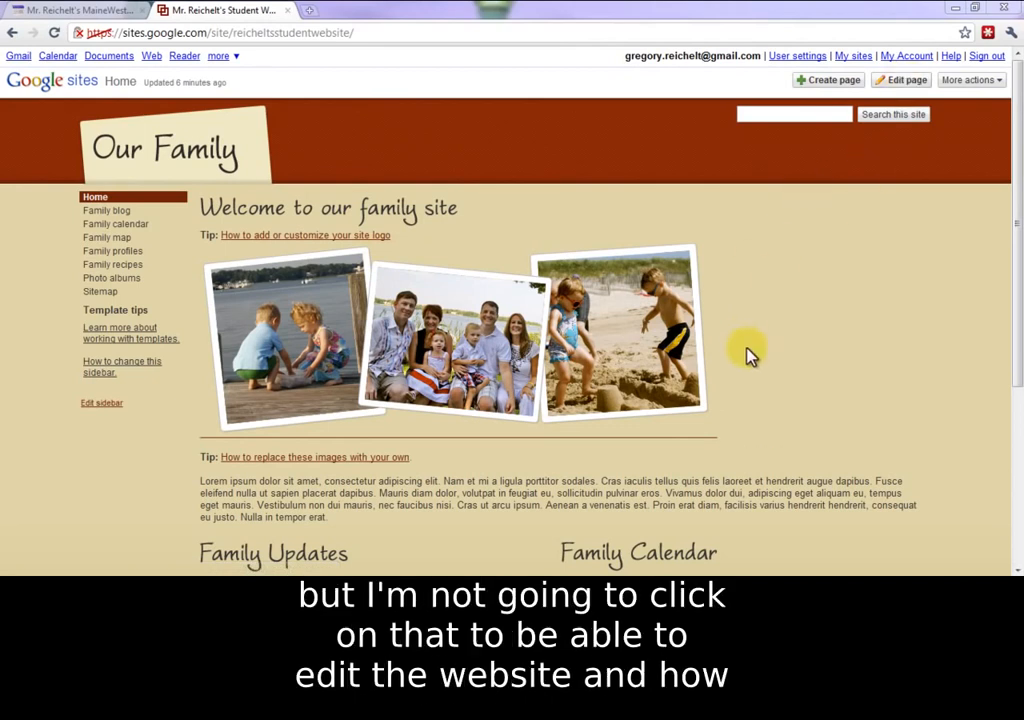
pyautogui.scroll(-3, 791, 342)
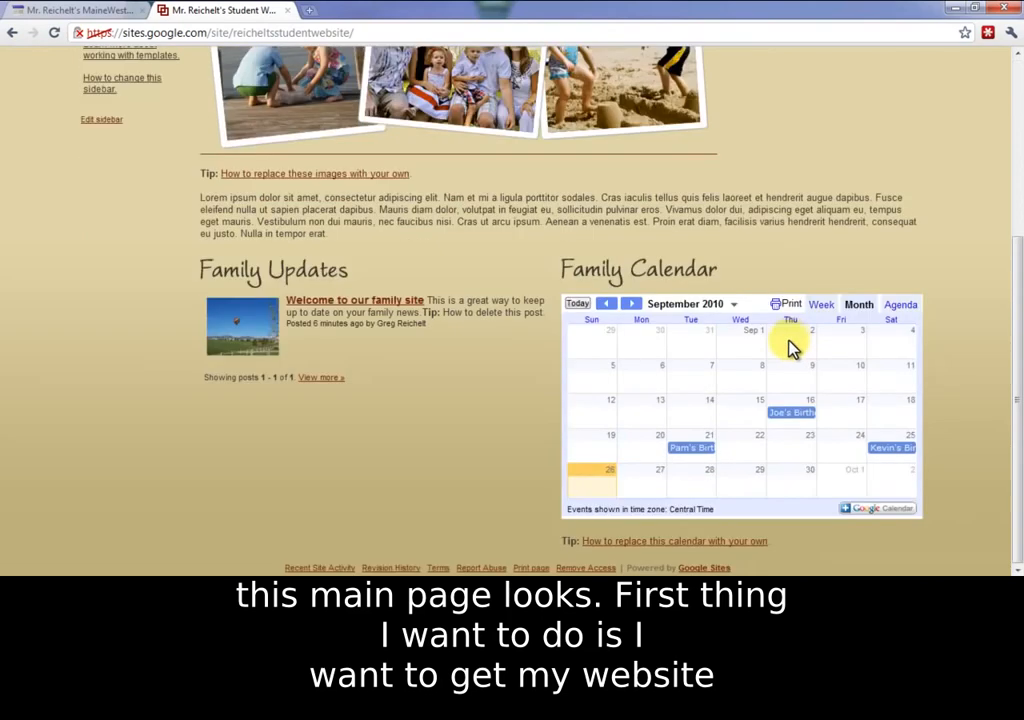
pyautogui.scroll(3, 791, 342)
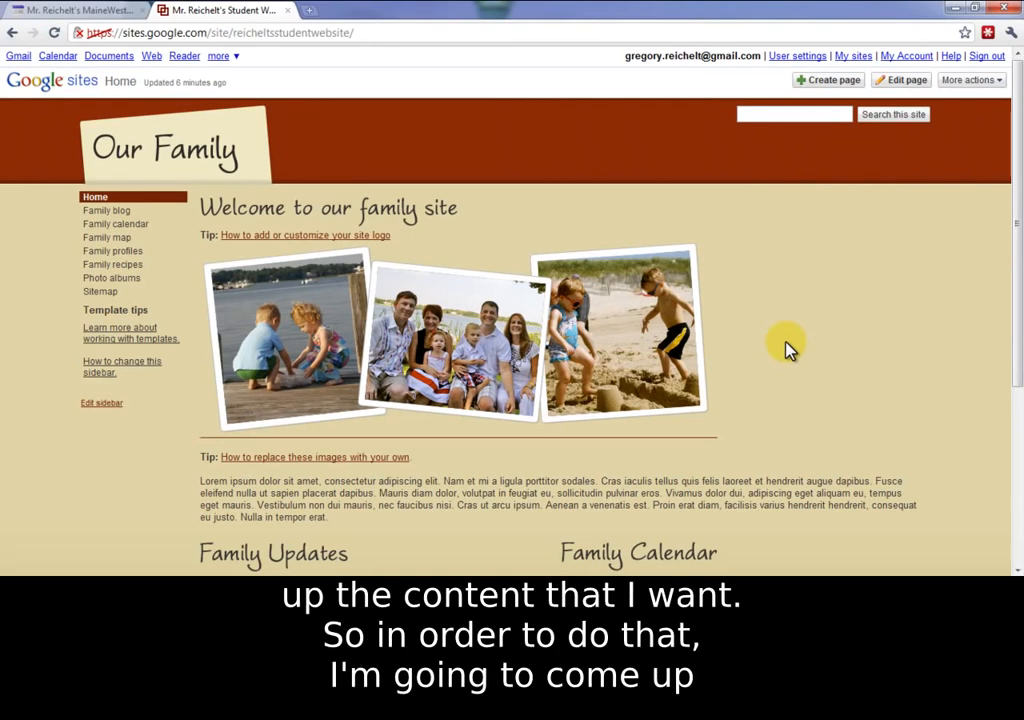
# Step: Open Manage site and show the Pages tree with Family blog, calendar, map, Home and others
pyautogui.click(970, 82)
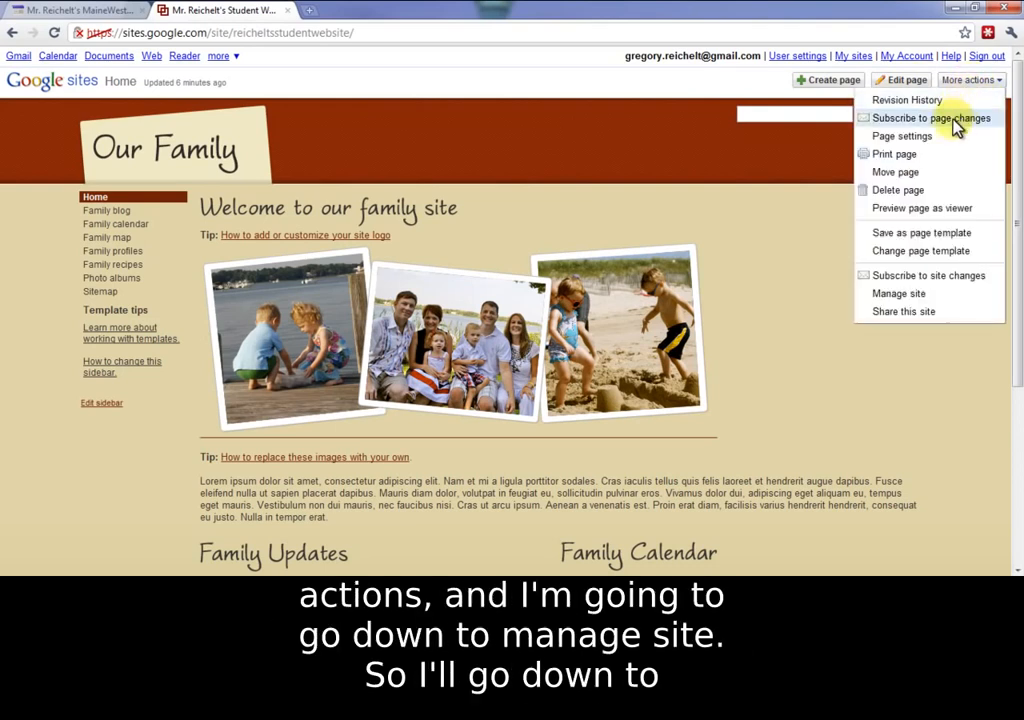
pyautogui.click(939, 298)
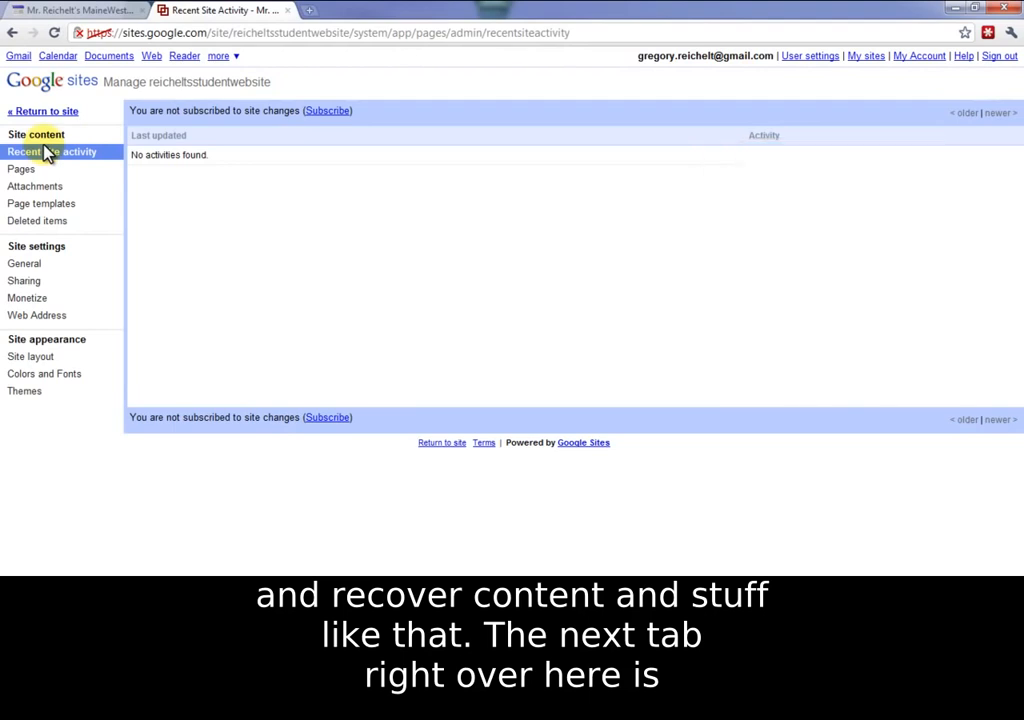
pyautogui.click(47, 172)
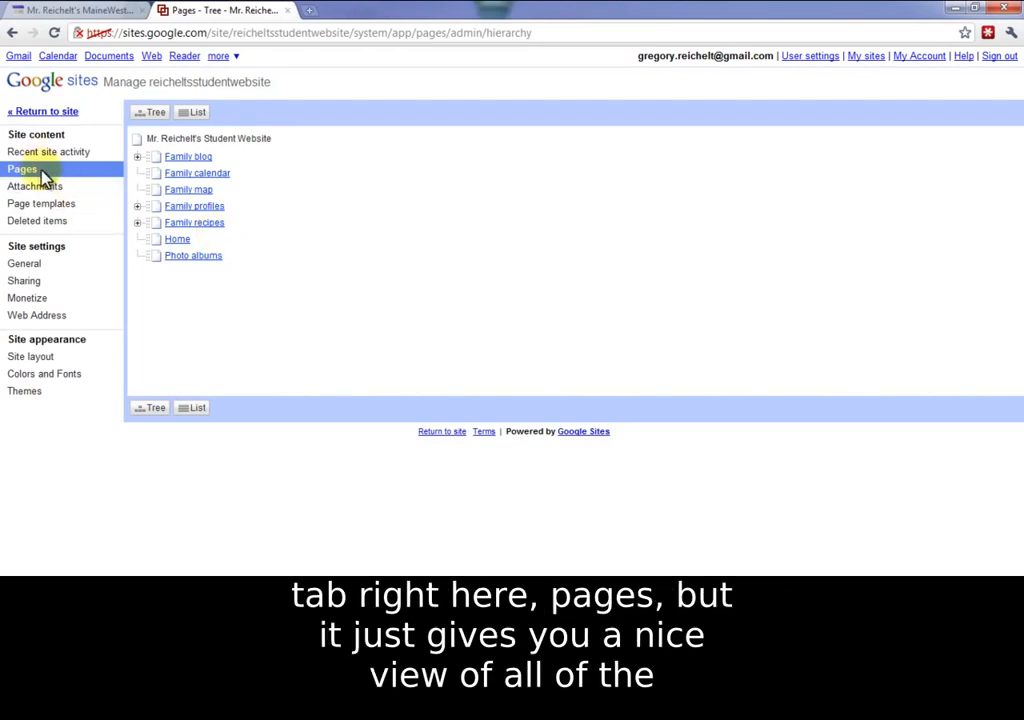
# Step: Expand Family blog's subpages, then list the nine attachments such as crepes.jpg and family.png
pyautogui.click(137, 157)
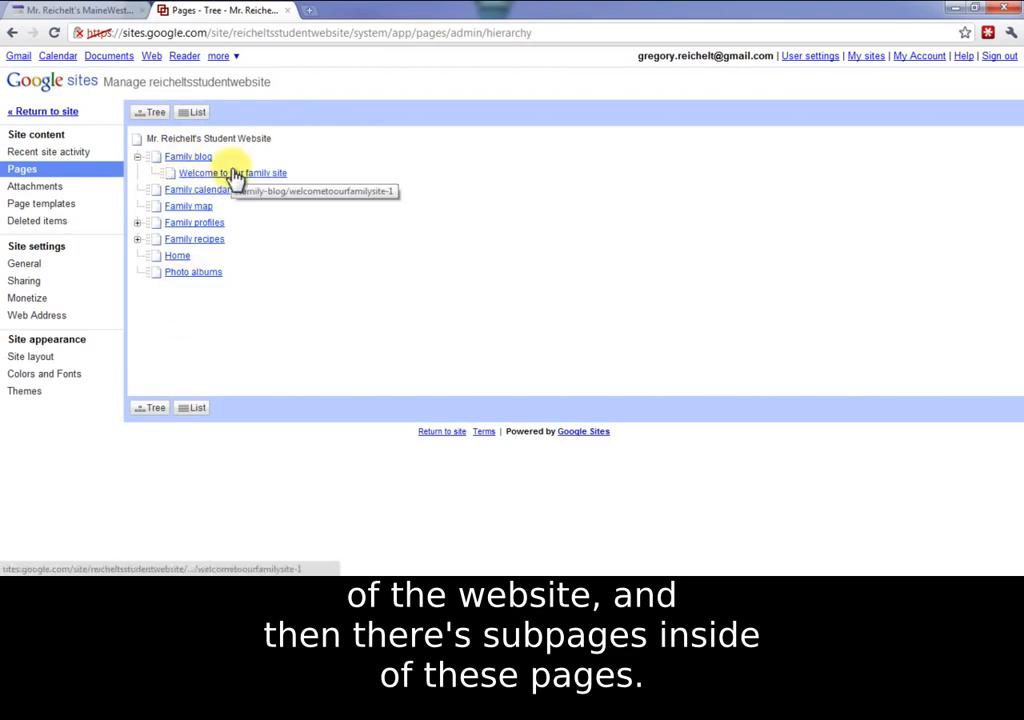
pyautogui.click(54, 190)
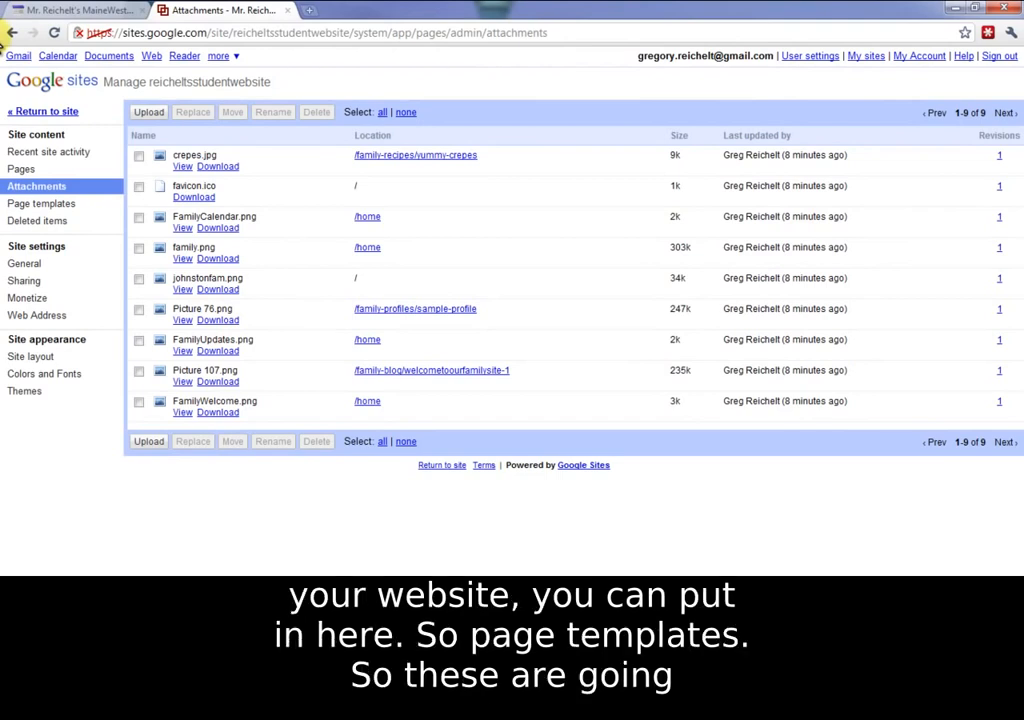
# Step: Show the Page templates list with the user-created Profile page and Recipe templates
pyautogui.click(52, 205)
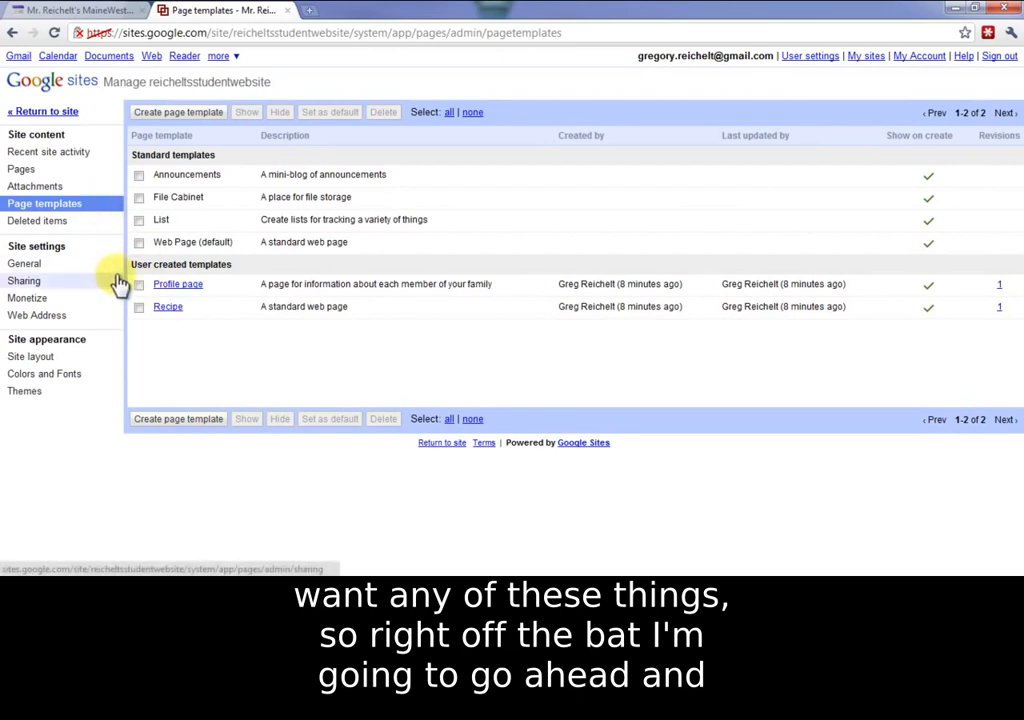
# Step: Delete the Profile page and Recipe templates, then bring up the Deleted items list
pyautogui.click(139, 307)
pyautogui.click(139, 285)
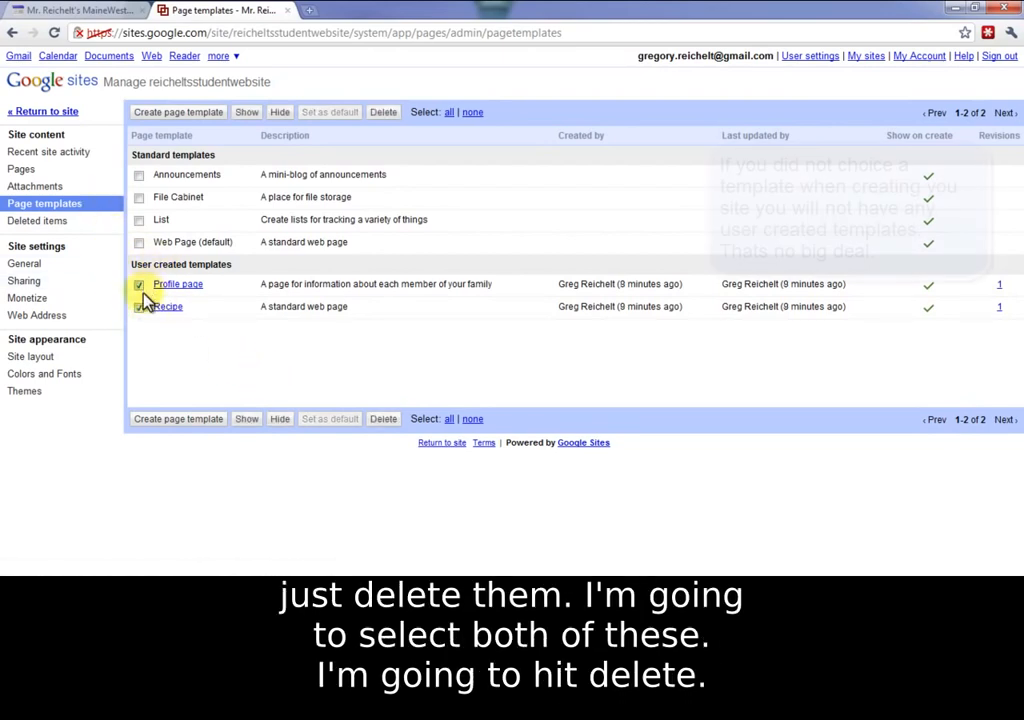
pyautogui.click(381, 419)
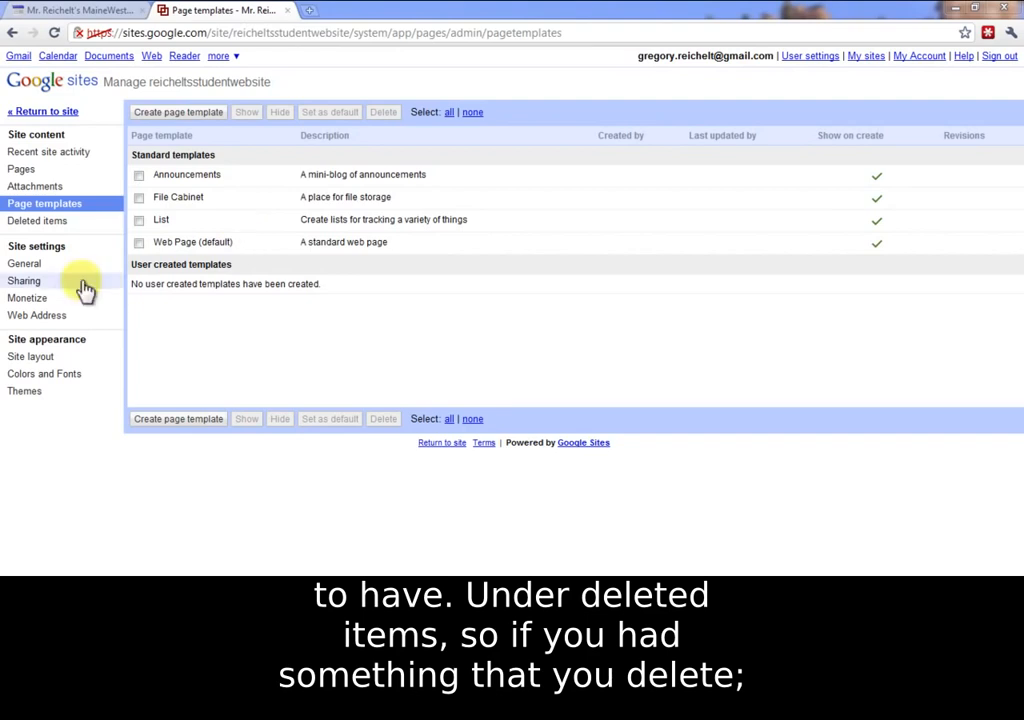
pyautogui.click(57, 224)
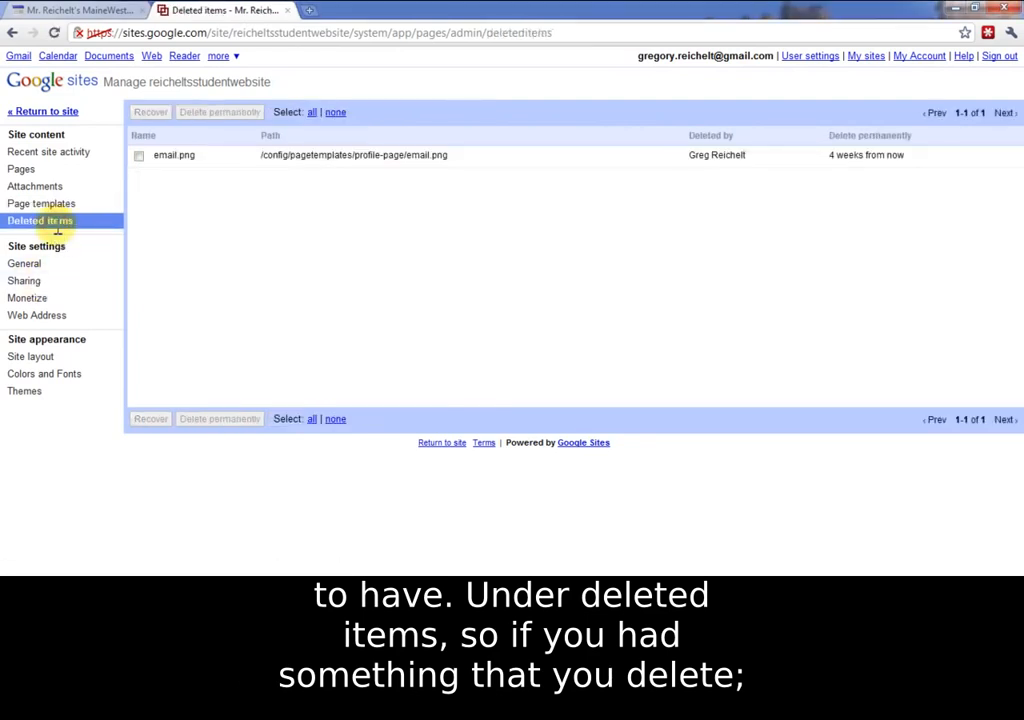
# Step: Select email.png, the profile template's file due for permanent deletion in 4 weeks
pyautogui.click(139, 157)
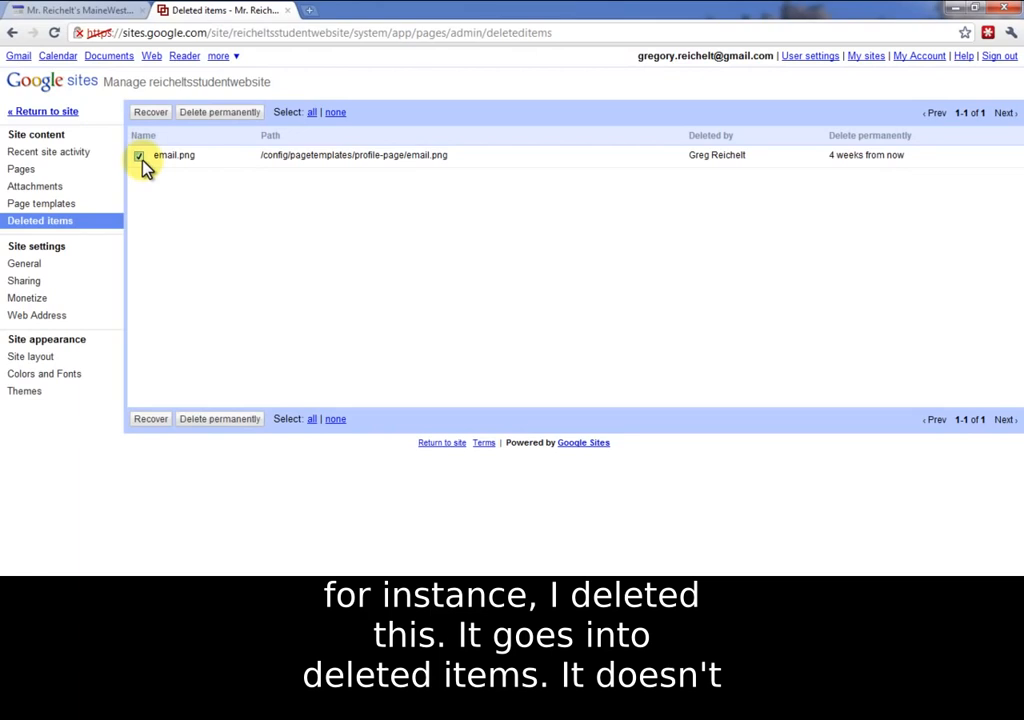